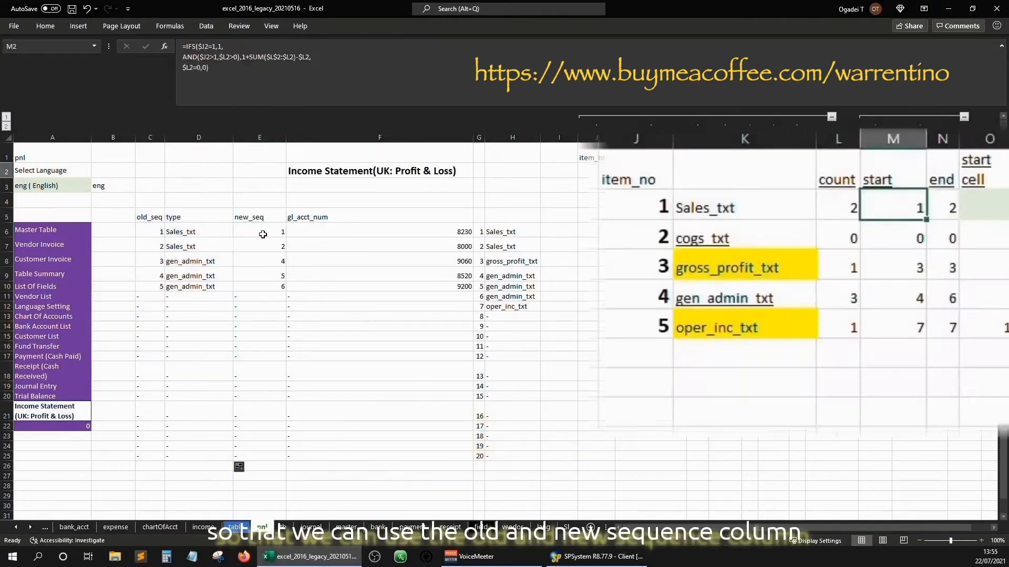
Examine the start values in the account-type summary and the new_seq column of the income statement's sequence table
click(704, 170)
click(630, 173)
click(699, 172)
click(256, 270)
key(Down)
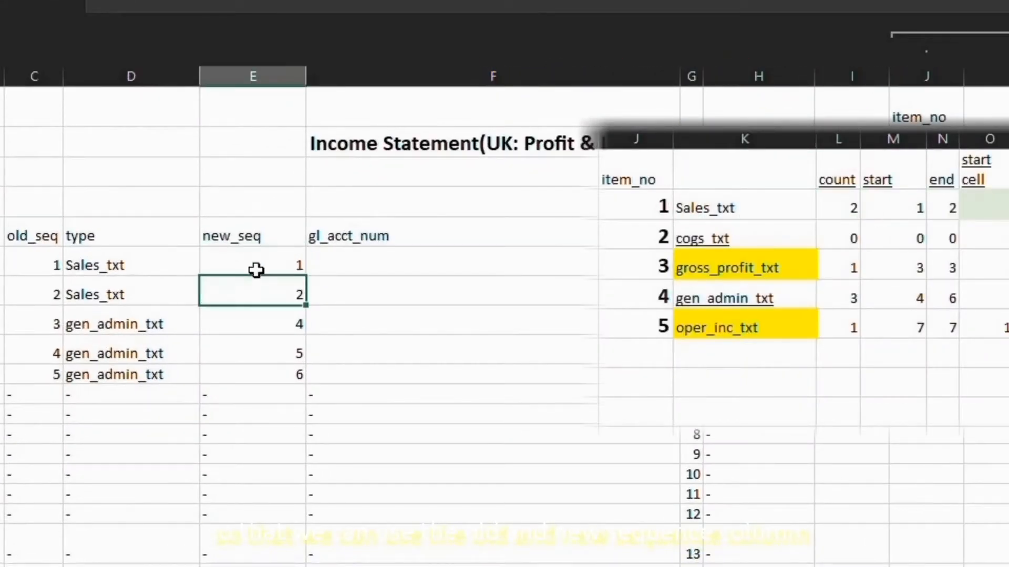
key(Up)
key(Left)
key(shift+Right)
key(shift+Down)
click(256, 270)
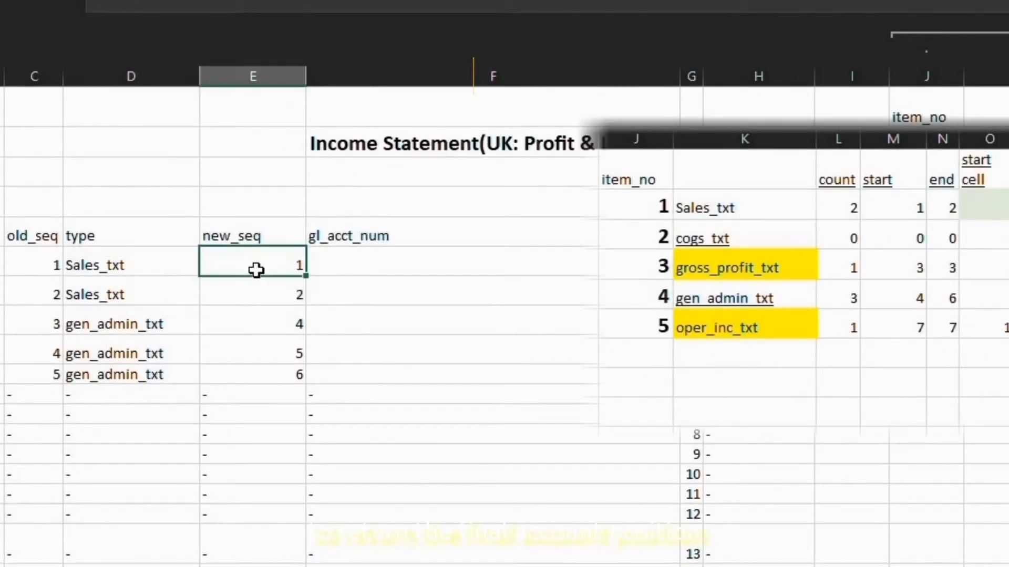
key(Down)
key(Right)
key(Right)
key(Right)
key(Right)
Inspect the first old_seq formula in C6 and locate the matching inc_stmt_seq column on the Trial Balance sheet
click(748, 254)
click(145, 194)
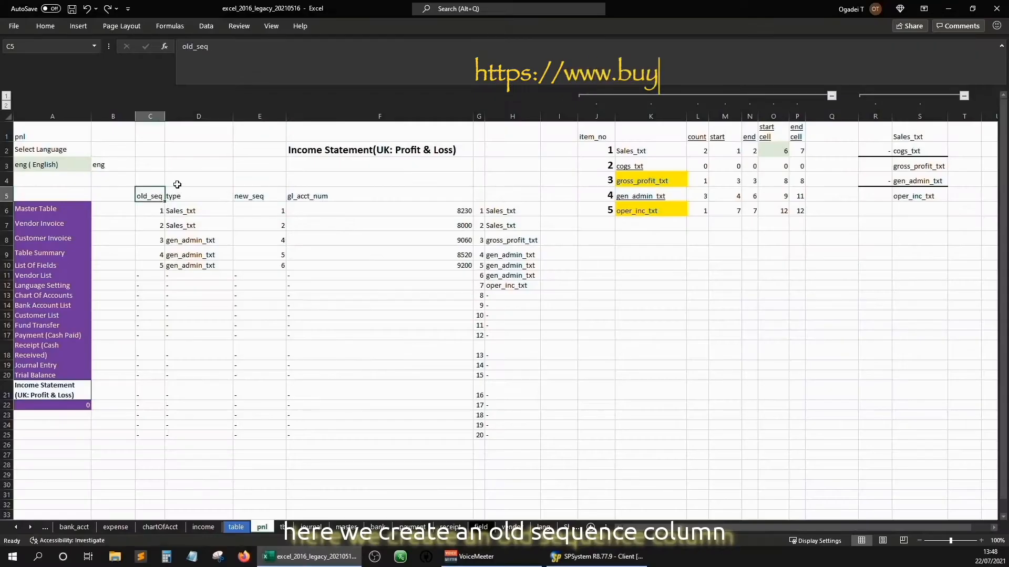
key(Down)
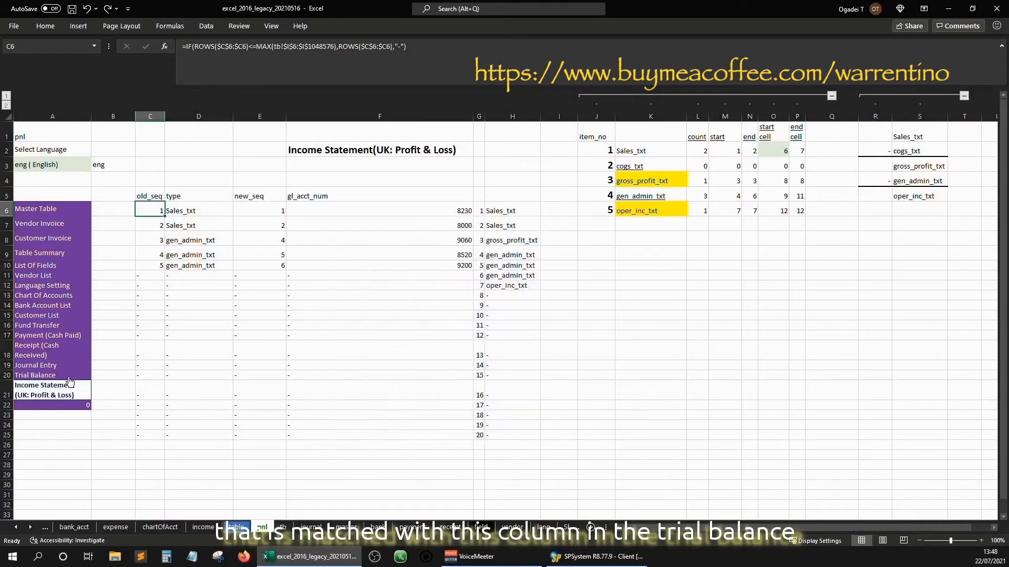
click(38, 377)
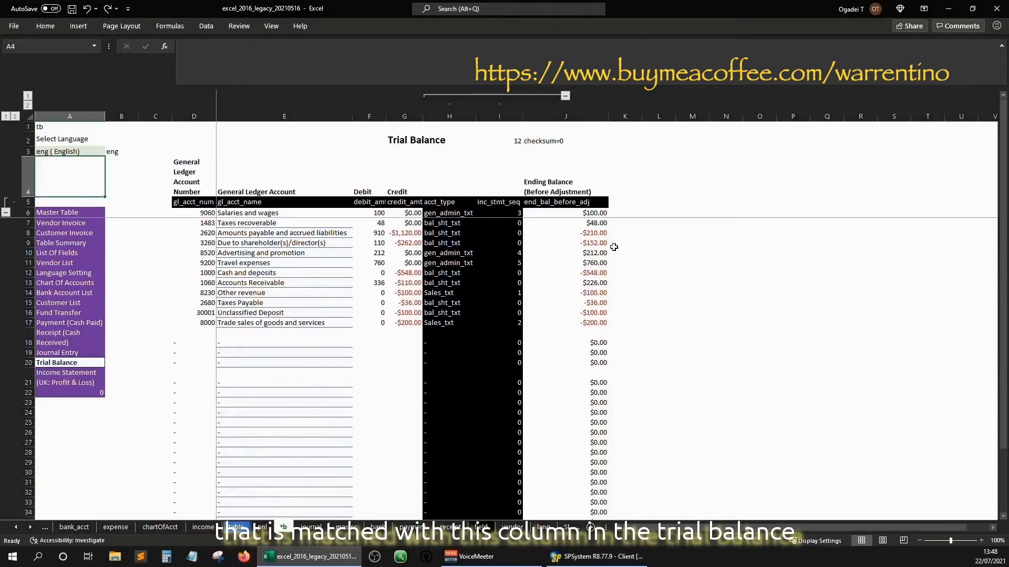
click(512, 202)
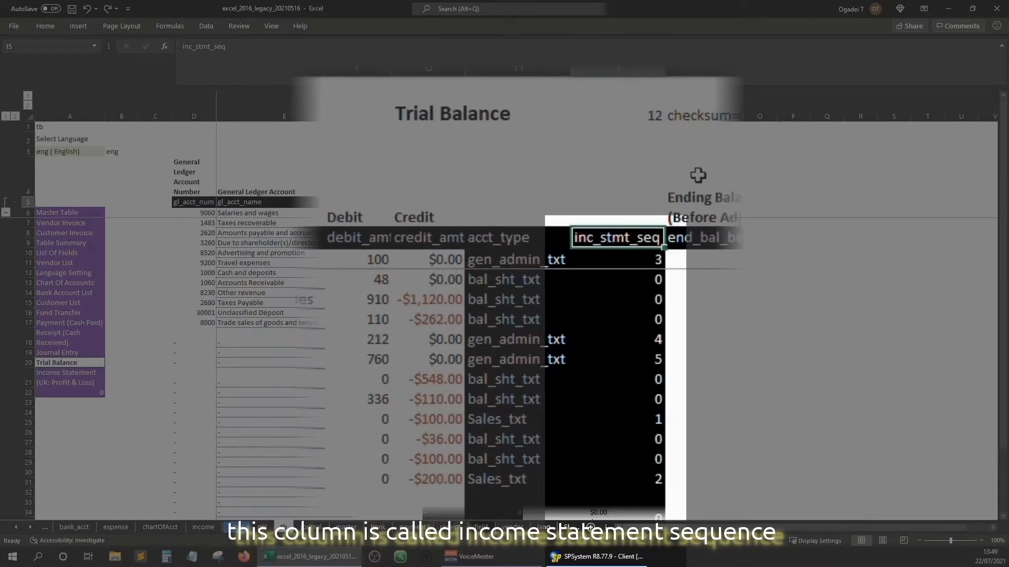
Select the inc_stmt_seq values in I6:I17 and enlarge the formula bar to show the whole formula
key(Down)
key(shift+Down)
key(shift+Down)
key(shift+Down)
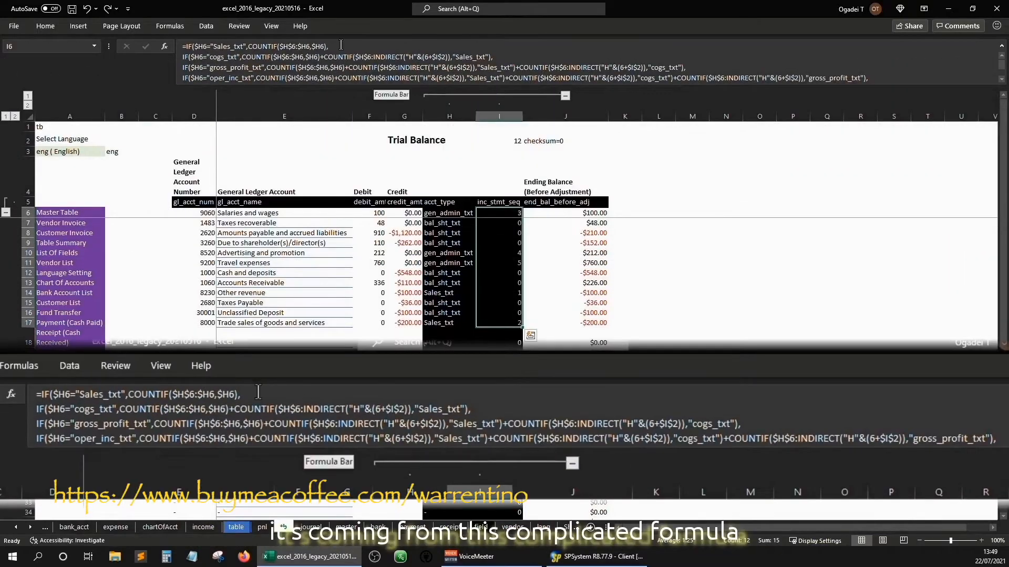
drag(649, 87, 649, 108)
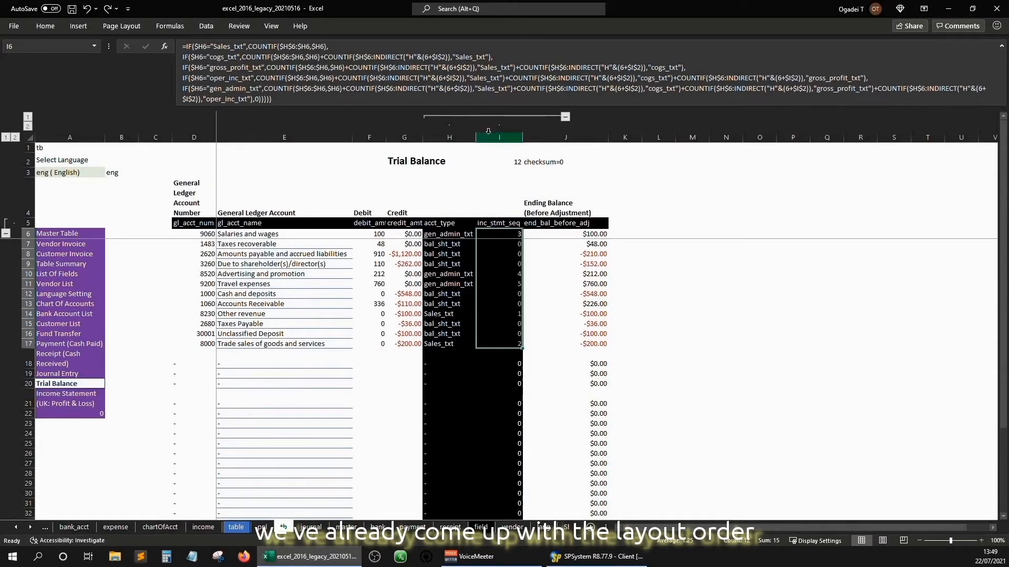
Go through the inc_stmt_seq values on the Trial Balance sheet and compare their numbering with the acct_type column
click(503, 197)
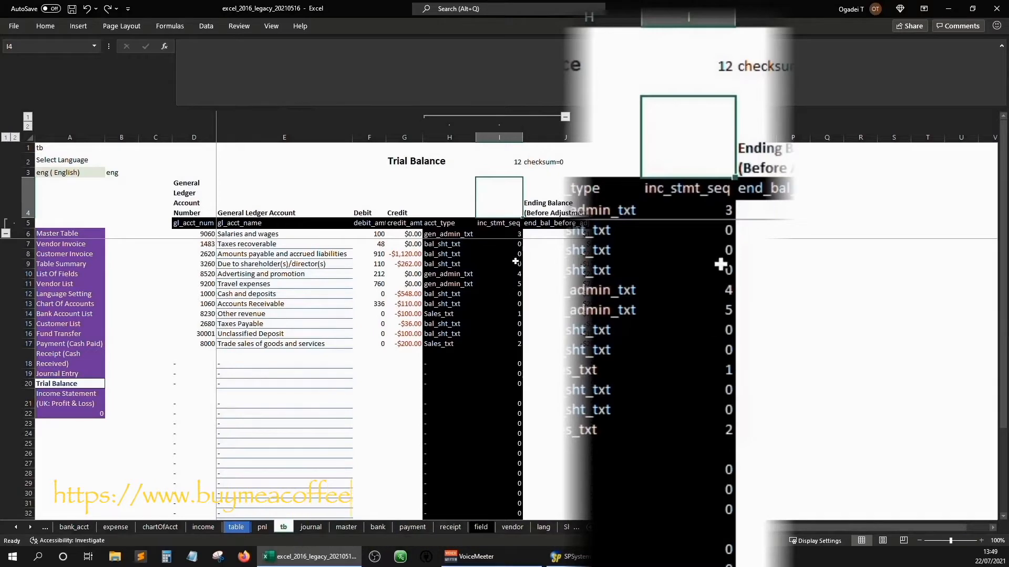
key(Down)
key(Down)
key(Down)
key(Down)
key(Down)
key(Down)
key(Down)
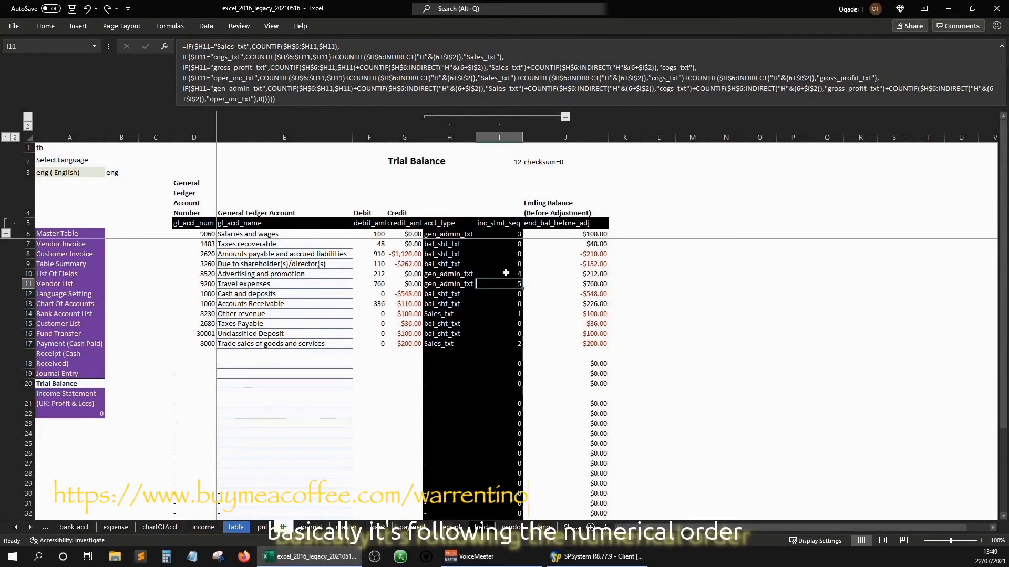
click(440, 237)
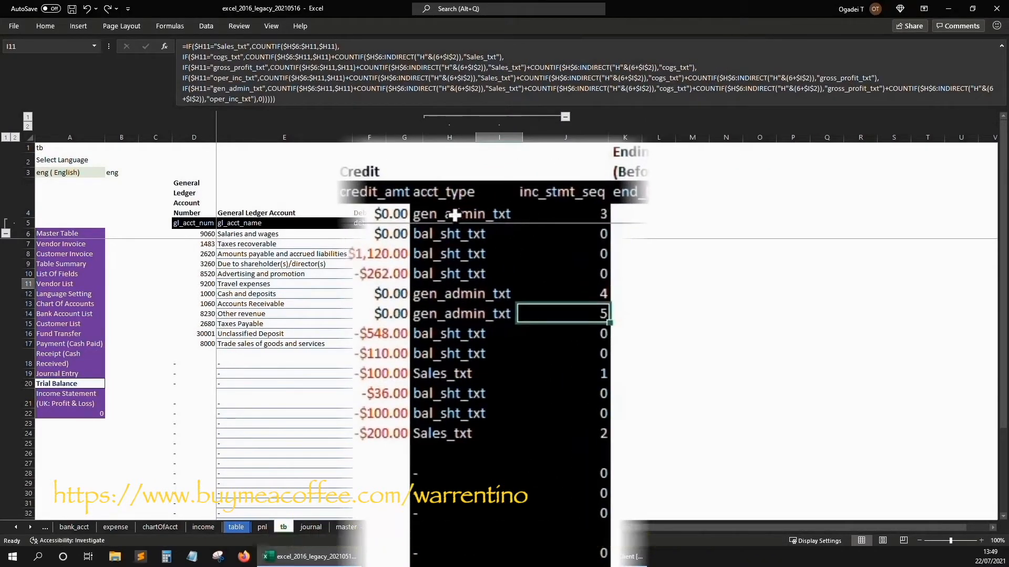
click(504, 236)
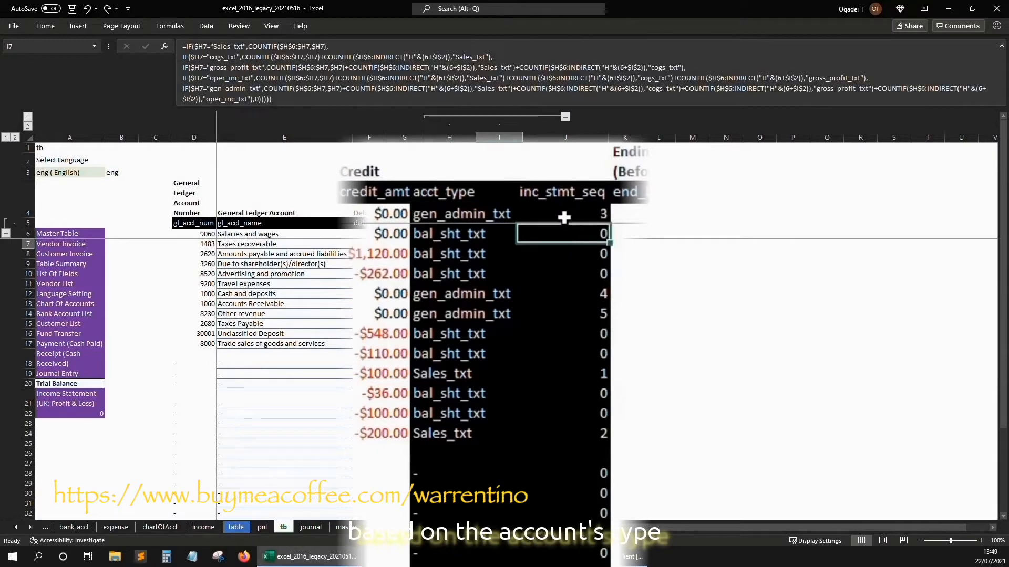
On the Income Statement sheet, break the old_seq formula in C6 into separate lines for the test, the ROWS result and the "-" fallback
click(67, 405)
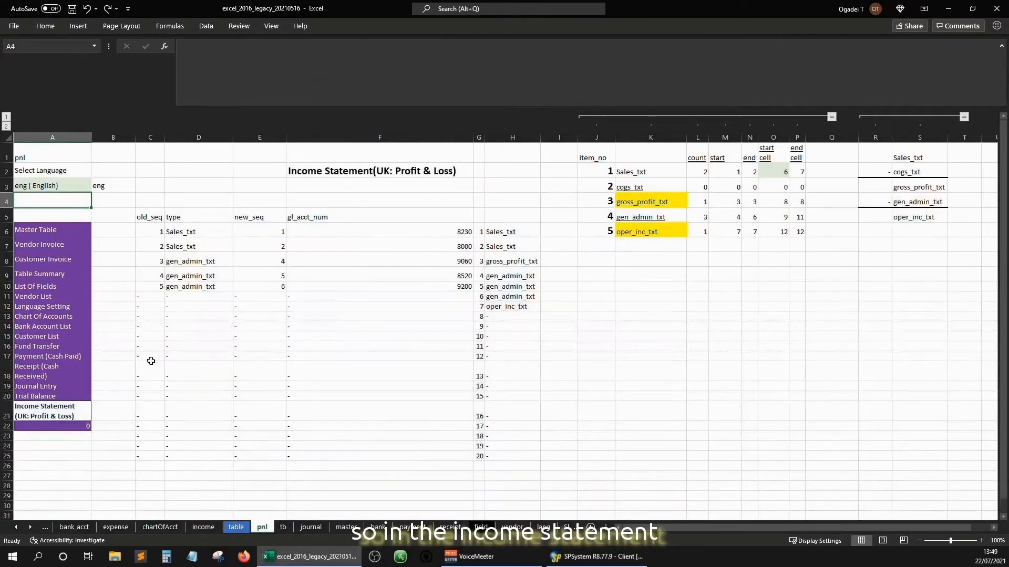
click(180, 187)
key(Down)
key(Down)
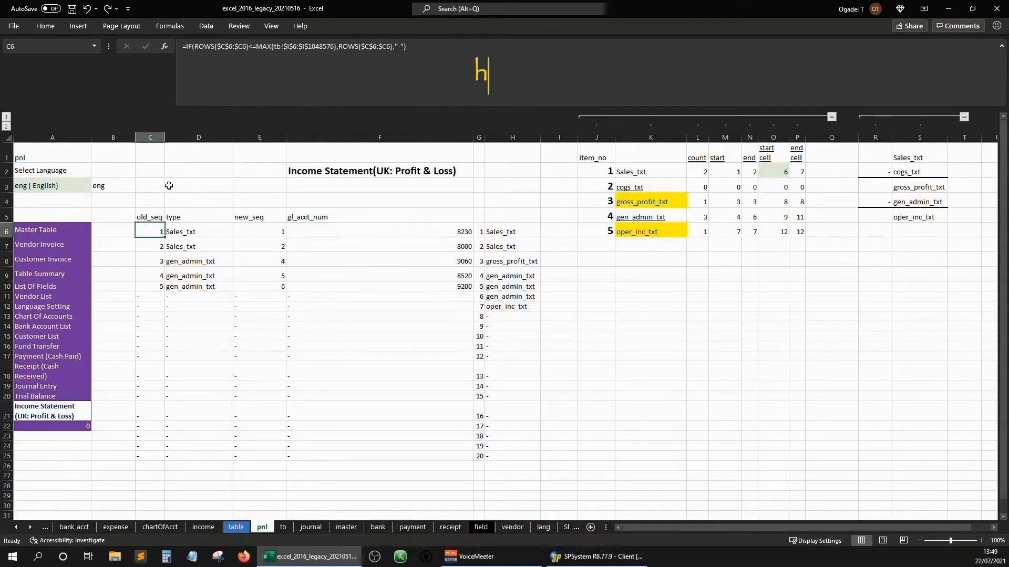
click(198, 80)
key(ctrl+Right)
key(ctrl+Right)
key(ctrl+Right)
key(ctrl+Right)
key(ctrl+Right)
key(ctrl+Right)
key(ctrl+Right)
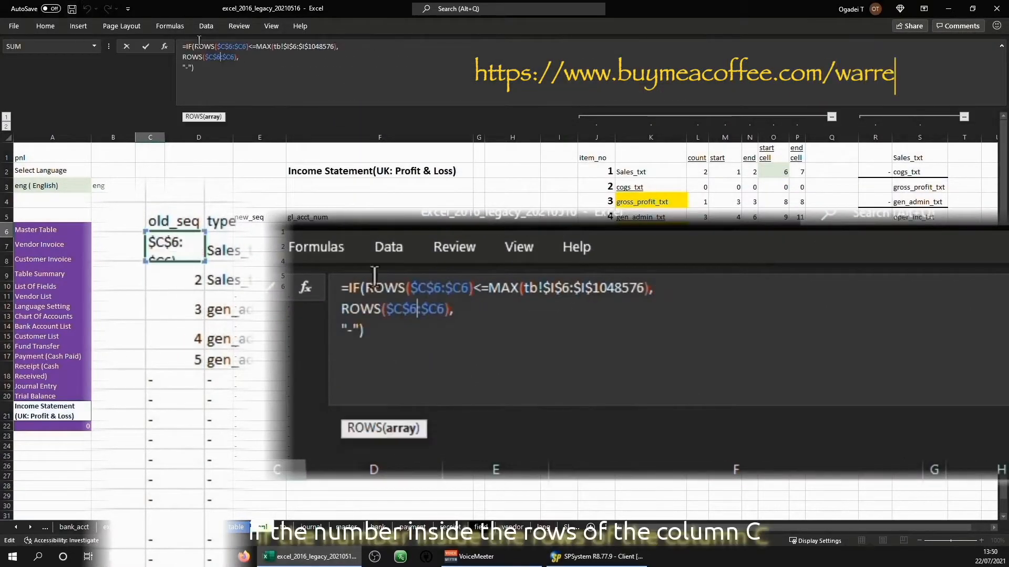
key(Up)
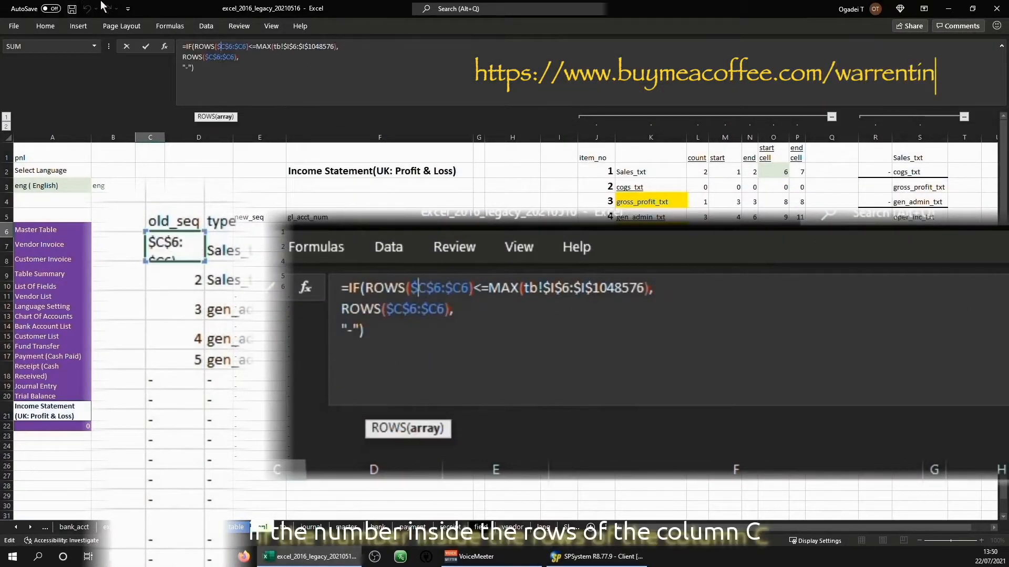
Examine the test ROWS($C$6:$C6)<=MAX(tb!$I$6:$I$1048576) in the C6 formula and commit the cell
key(Left)
key(Left)
key(Left)
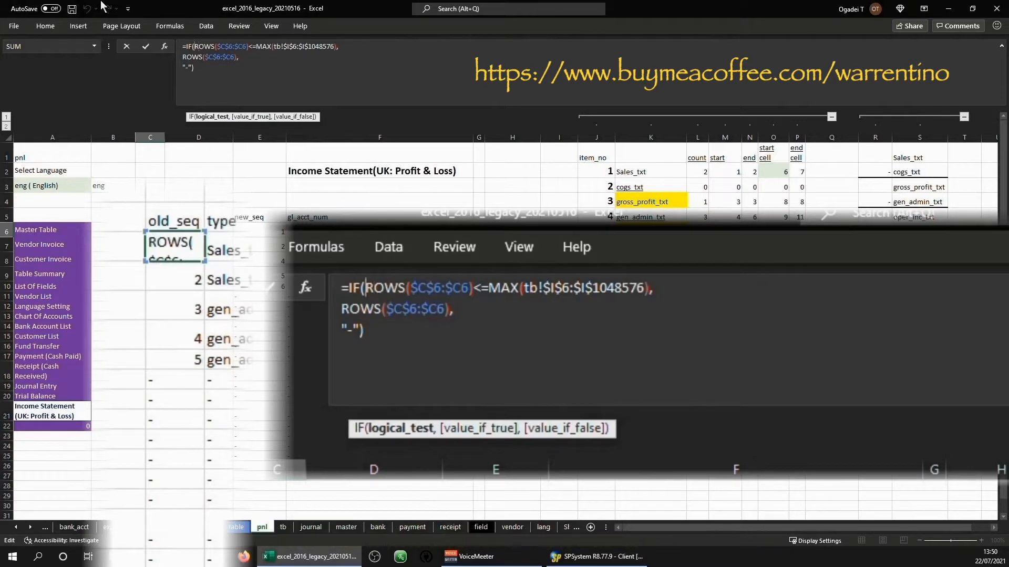
key(Right)
key(Right)
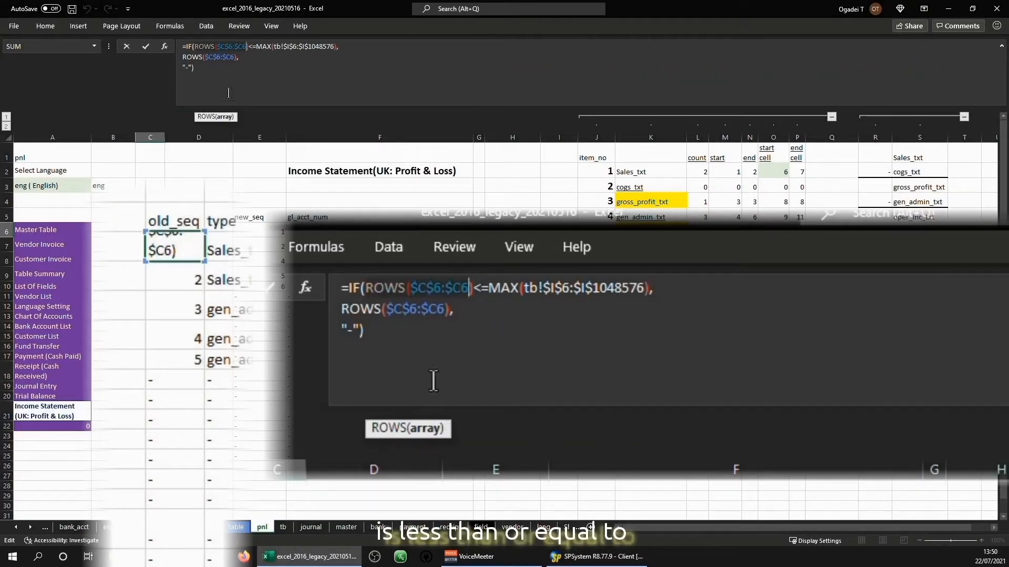
drag(257, 46, 311, 58)
click(311, 58)
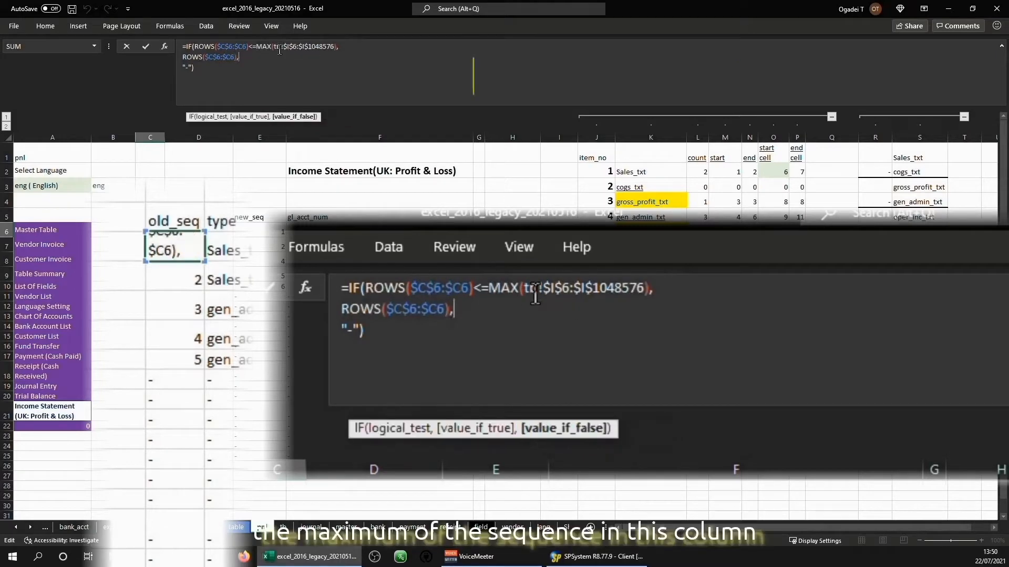
key(ctrl+Return)
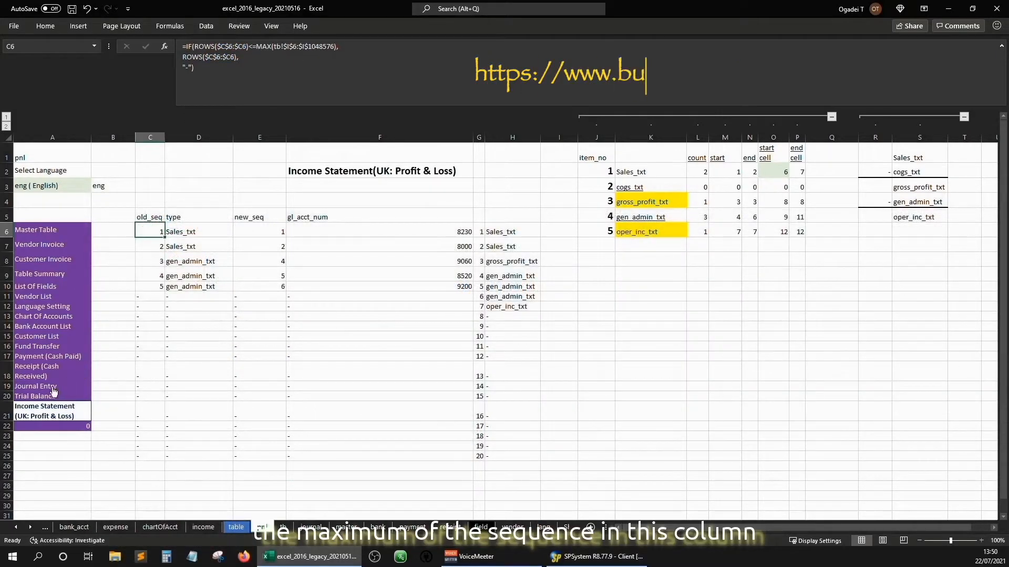
Look through the full inc_stmt_seq column on the Trial Balance sheet that the MAX function refers to
click(52, 396)
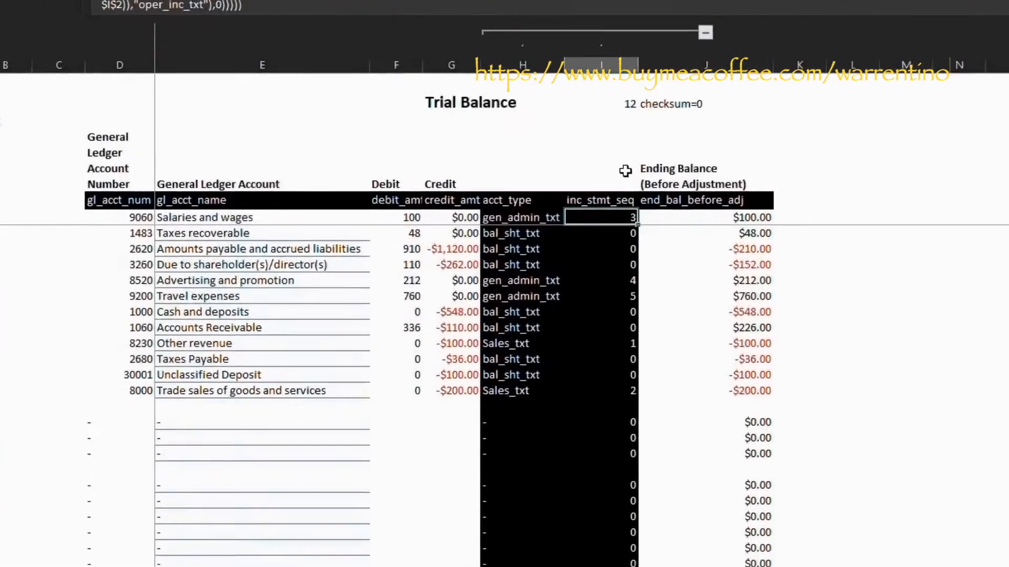
scroll(514, 205, down, 2)
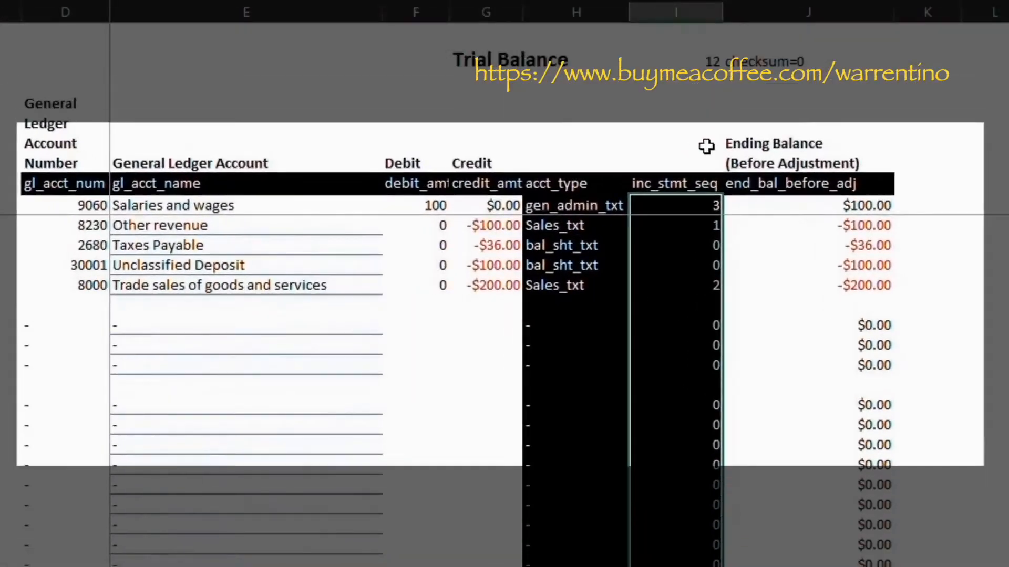
scroll(691, 321, up, 3)
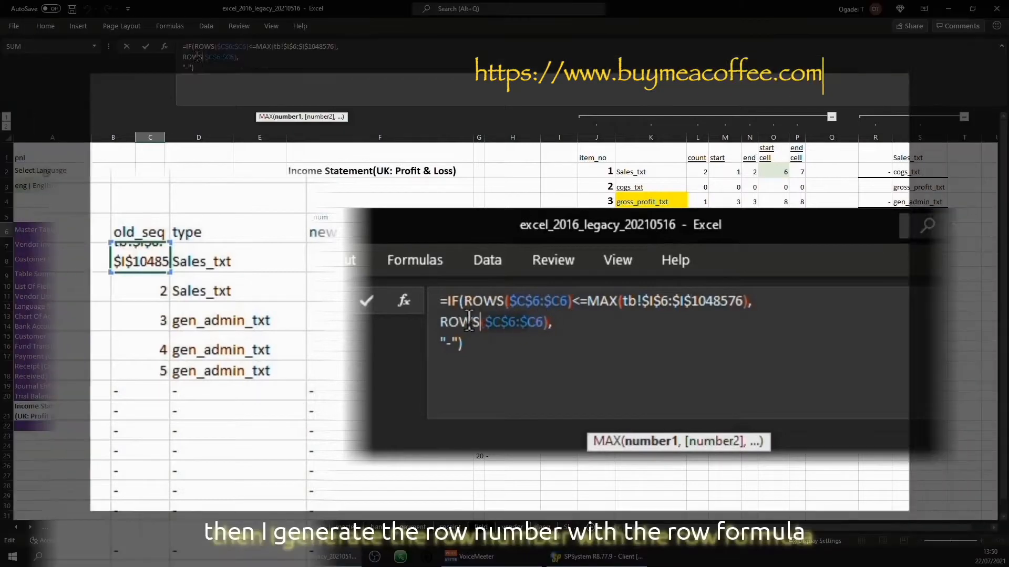
Examine the ROWS($C$6:$C6) result and the "-" fallback argument of the old_seq formula in C6
text())
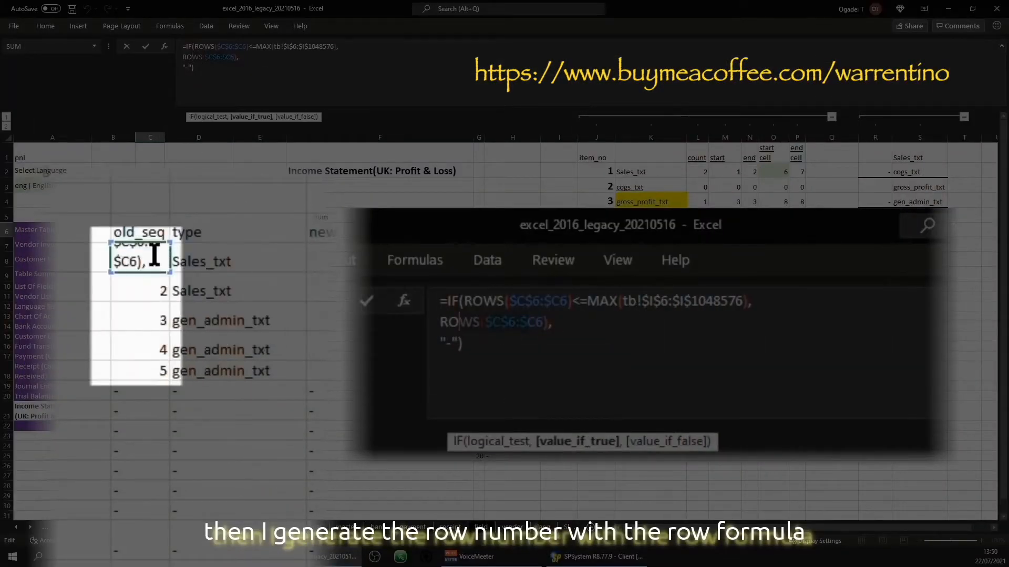
click(245, 66)
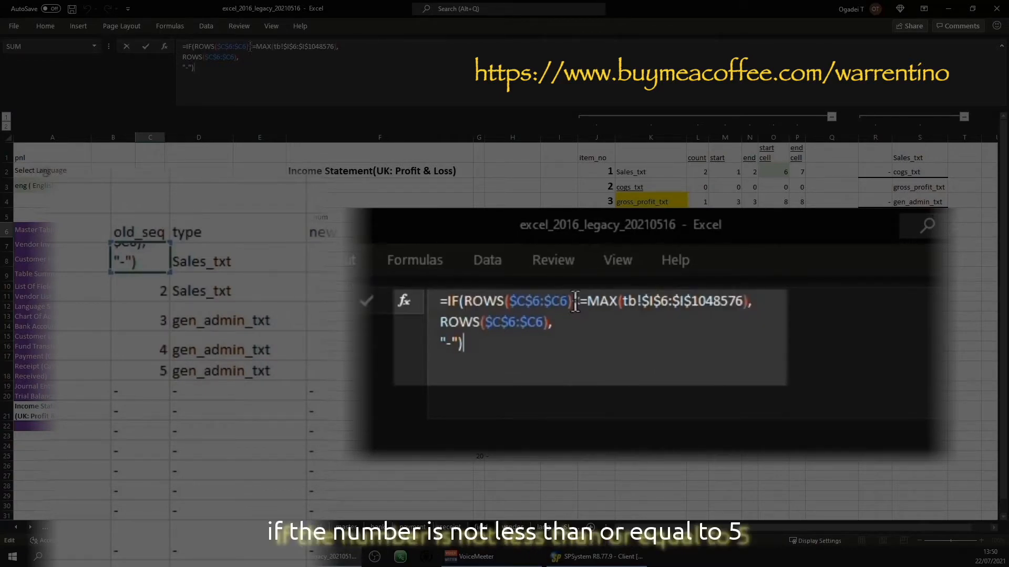
click(180, 67)
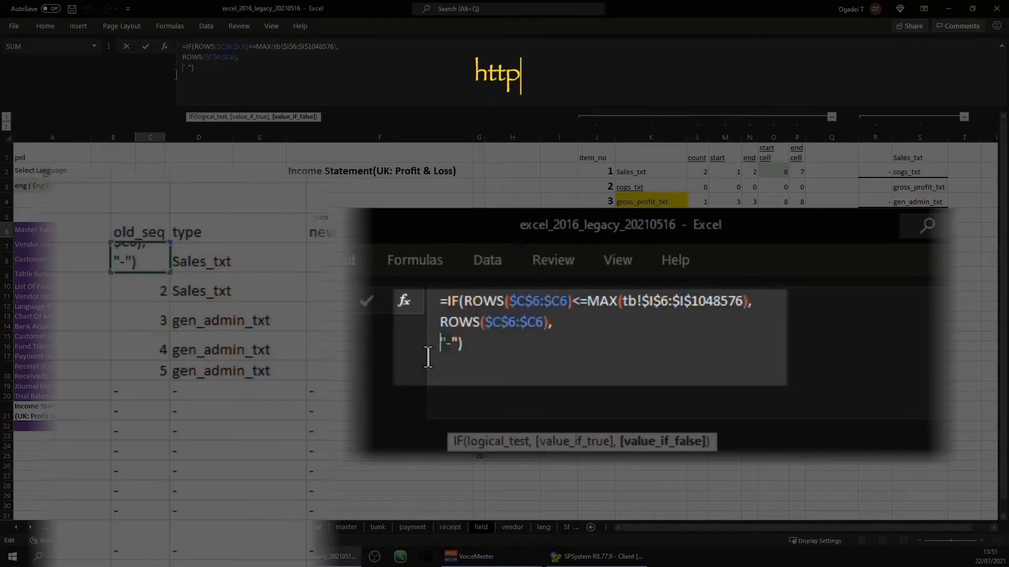
key(Return)
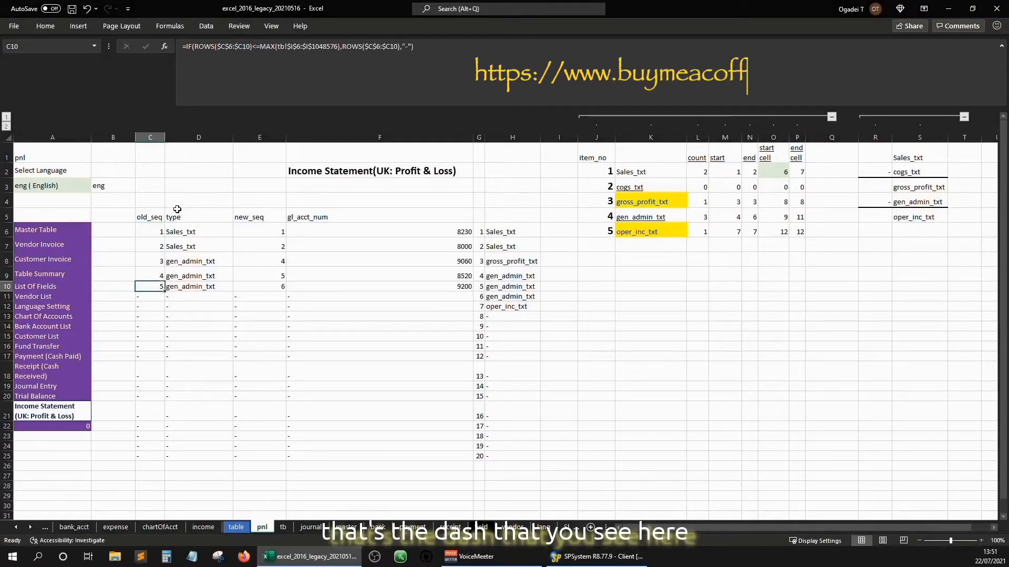
Highlight the dash cells below the last numbered row of the old_seq column
key(Down)
key(shift+Down)
key(shift+Down)
key(shift+Down)
key(shift+Down)
key(shift+Down)
key(Up)
key(Up)
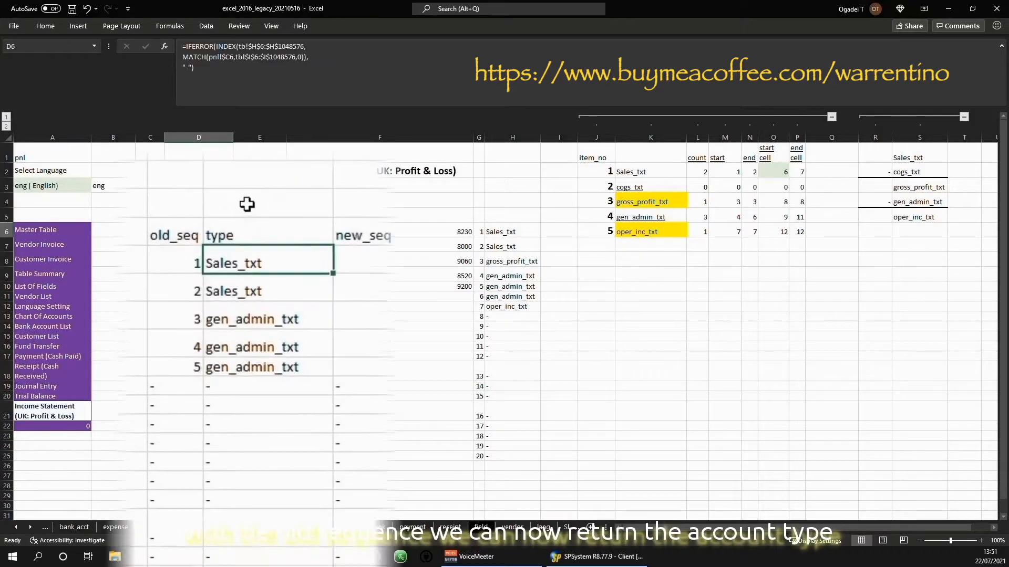
Select the account type cells D6:D15 beside the old_seq column
key(shift+Down)
key(shift+Down)
key(shift+Down)
key(shift+Down)
key(shift+Down)
key(shift+Down)
key(shift+Down)
key(shift+Down)
key(shift+Down)
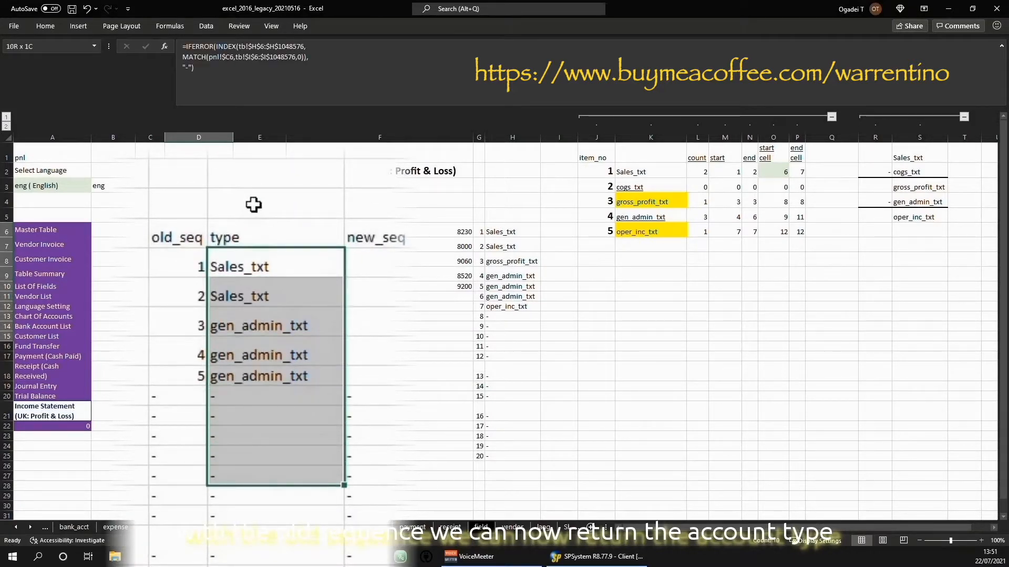
Inspect the account layout formula in H6 and the IFERROR, INDEX and MATCH formula in D6
click(506, 229)
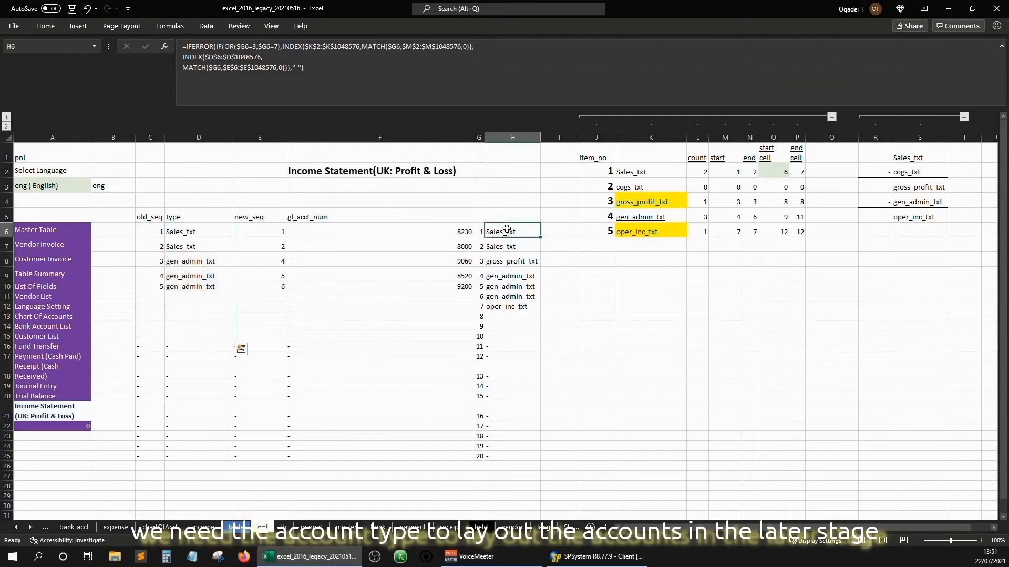
click(203, 233)
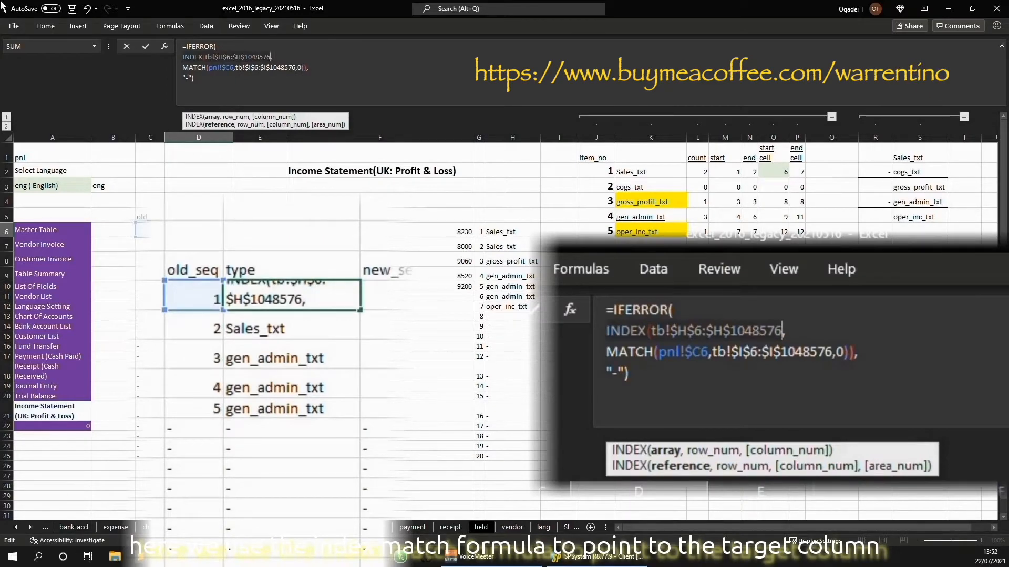
key(Escape)
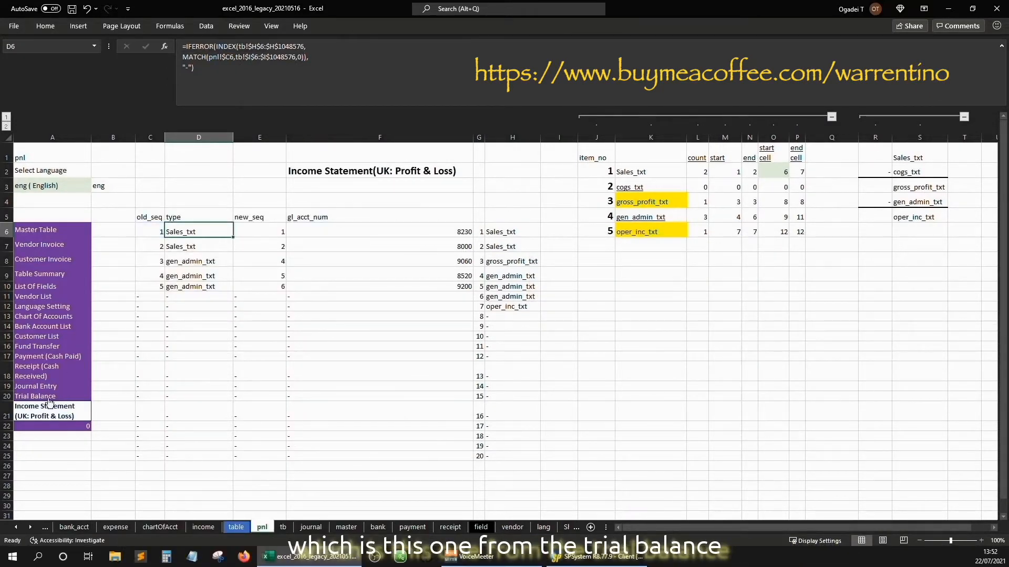
Select the acct_type column from H6 downward on the Trial Balance sheet to show the INDEX target
click(48, 399)
click(440, 233)
key(ctrl+shift+Down)
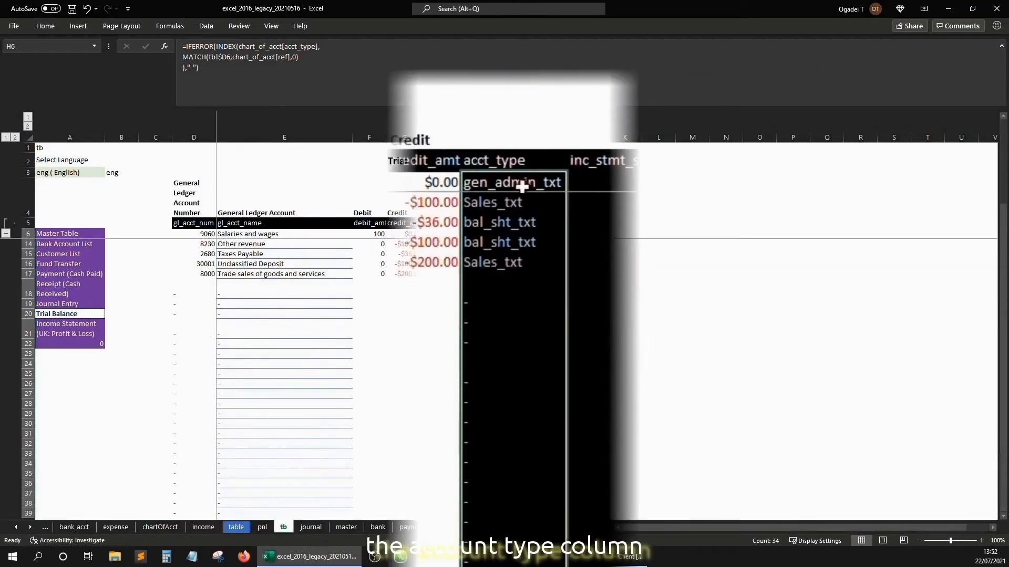
scroll(493, 135, up, 3)
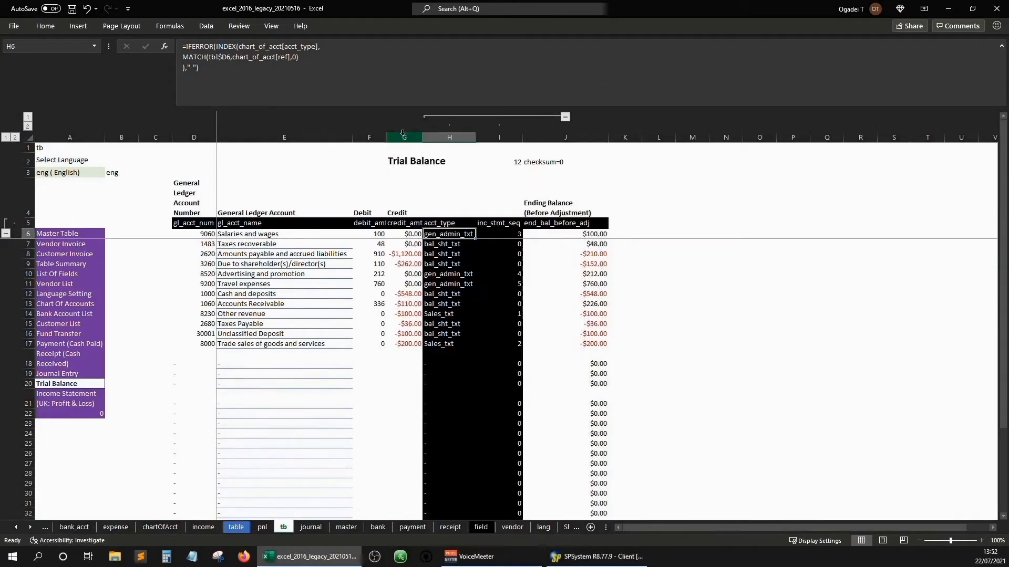
Return to the income statement sheet and inspect the INDEX and MATCH arguments in the D6 type formula
key(ctrl+Page_Up)
key(F2)
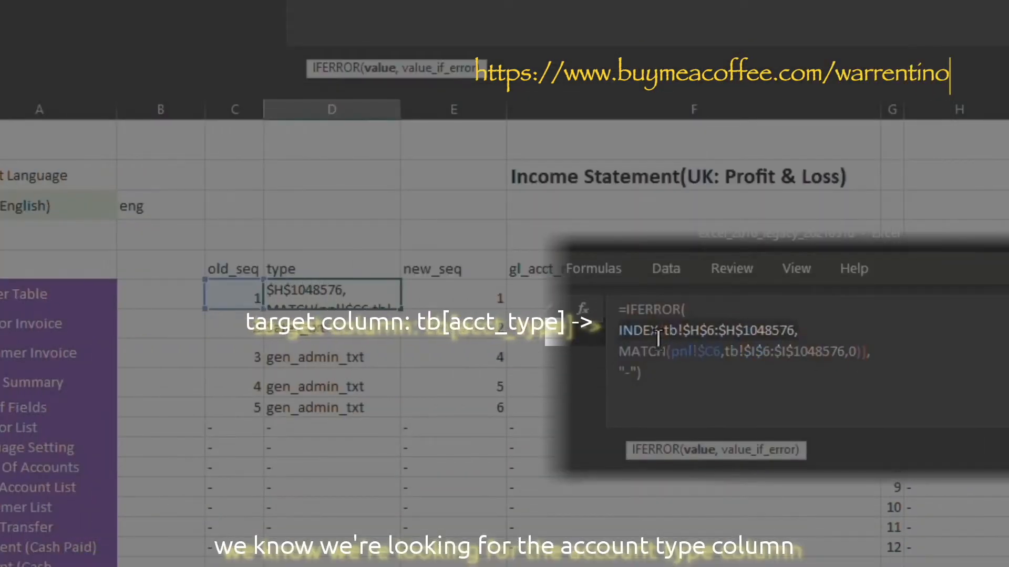
click(658, 341)
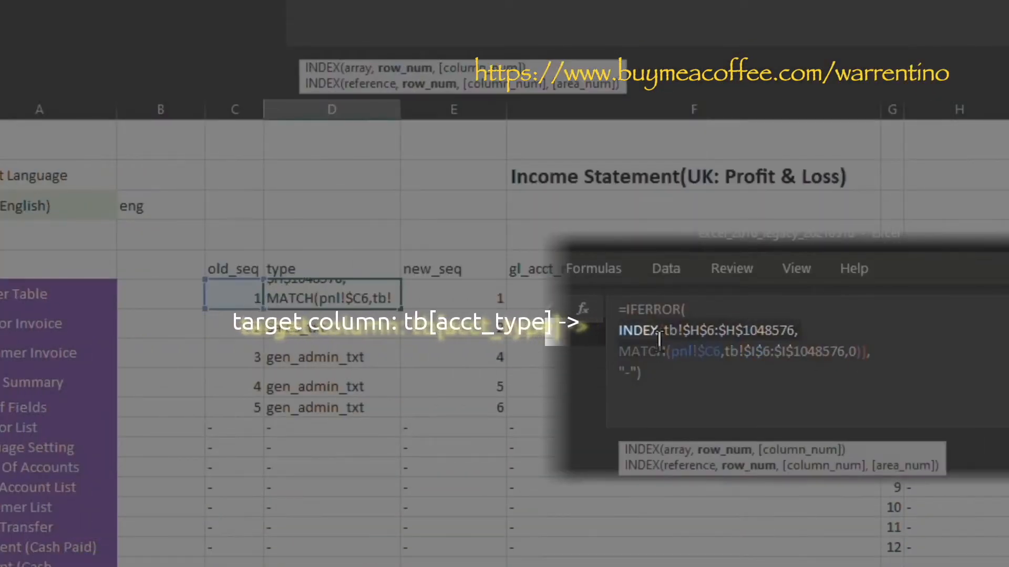
click(676, 351)
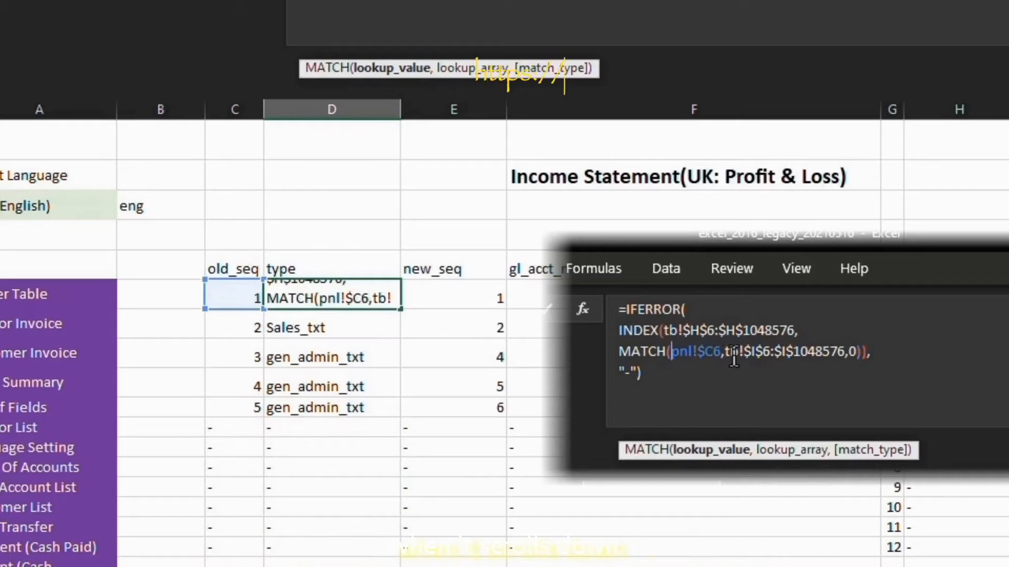
key(Escape)
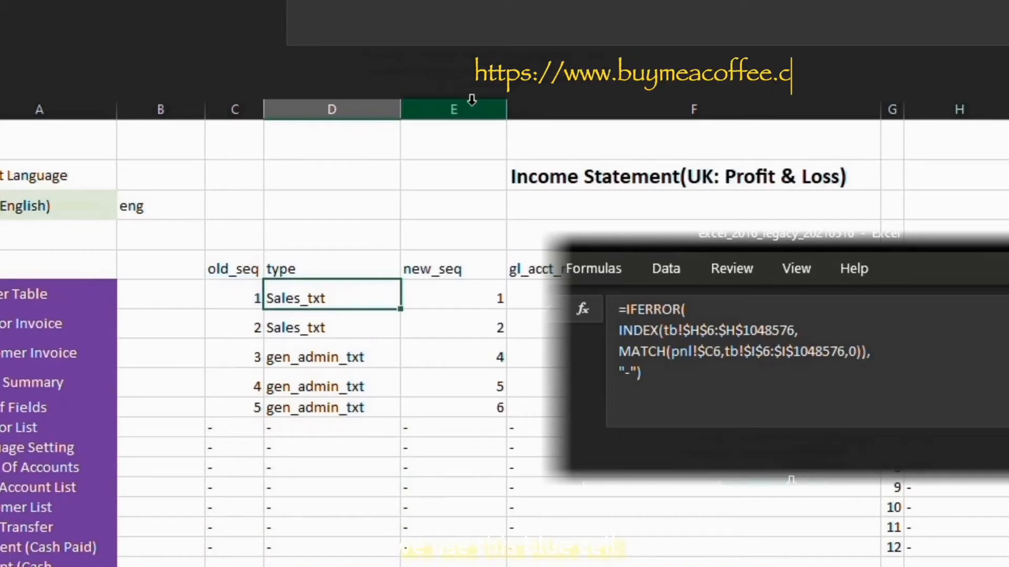
Open the Trial Balance sheet and highlight the inc_stmt_seq column from I6 downward
click(52, 397)
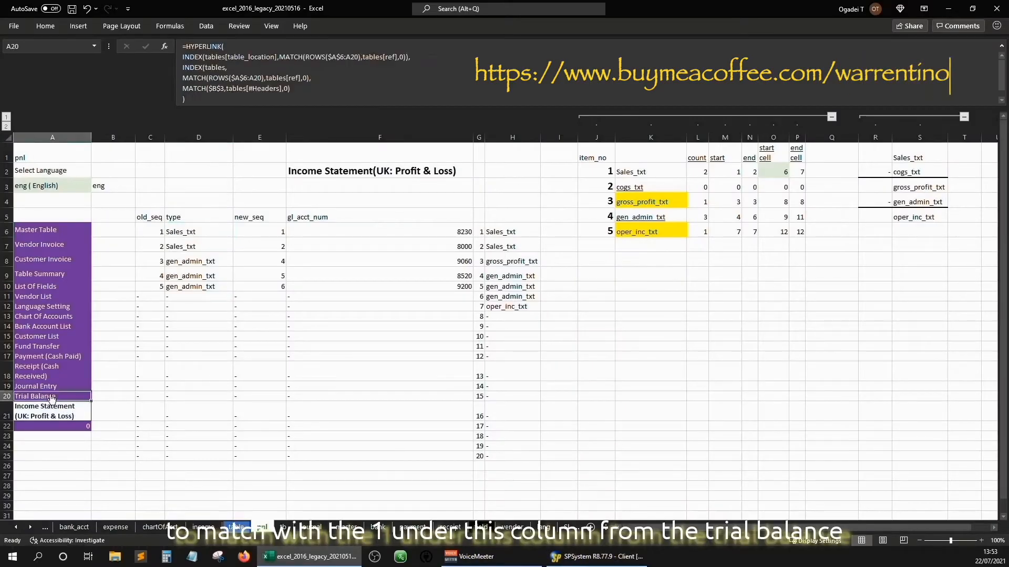
click(51, 397)
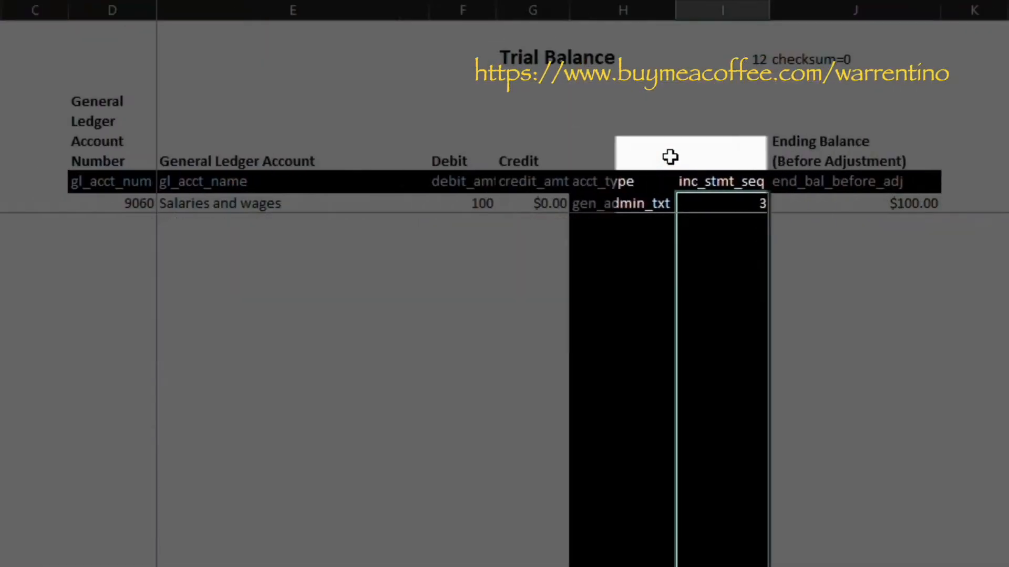
key(ctrl+shift+Up)
key(Down)
key(Down)
Trace the Other revenue row from its sequence number 1 to the account name and back
click(695, 360)
key(Left)
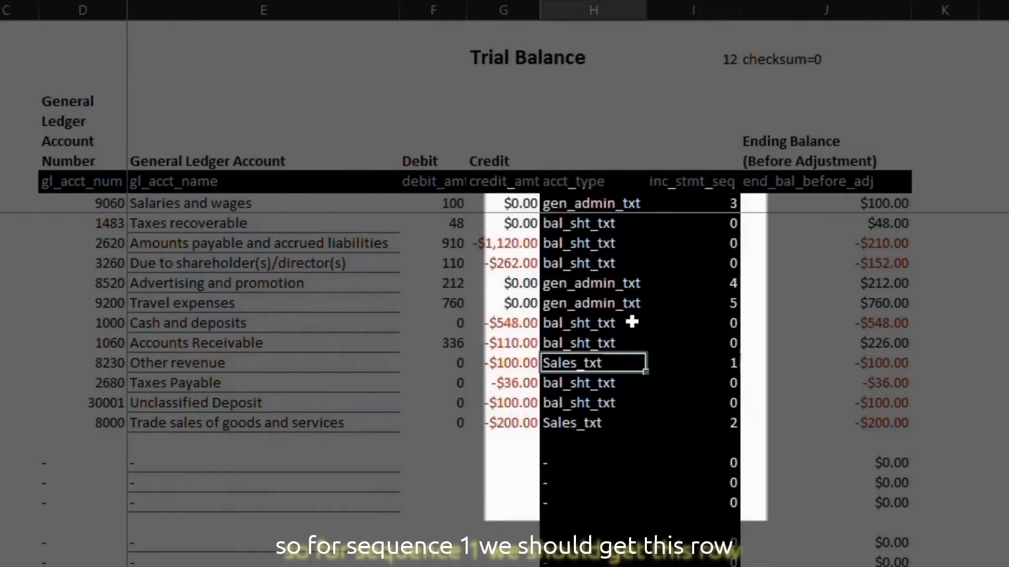
key(Left)
key(Left)
key(Left)
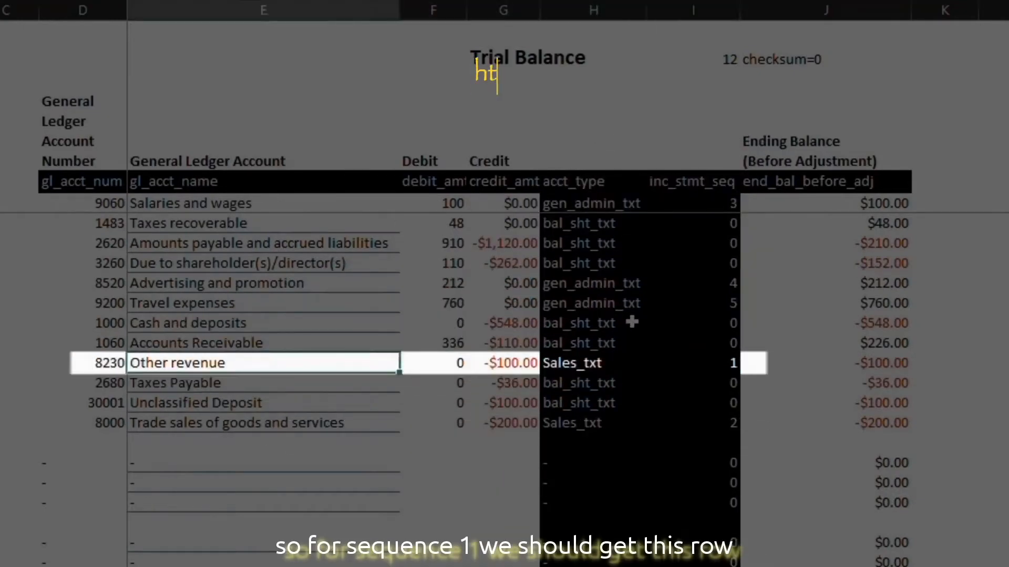
key(Right)
key(Right)
key(Right)
key(Right)
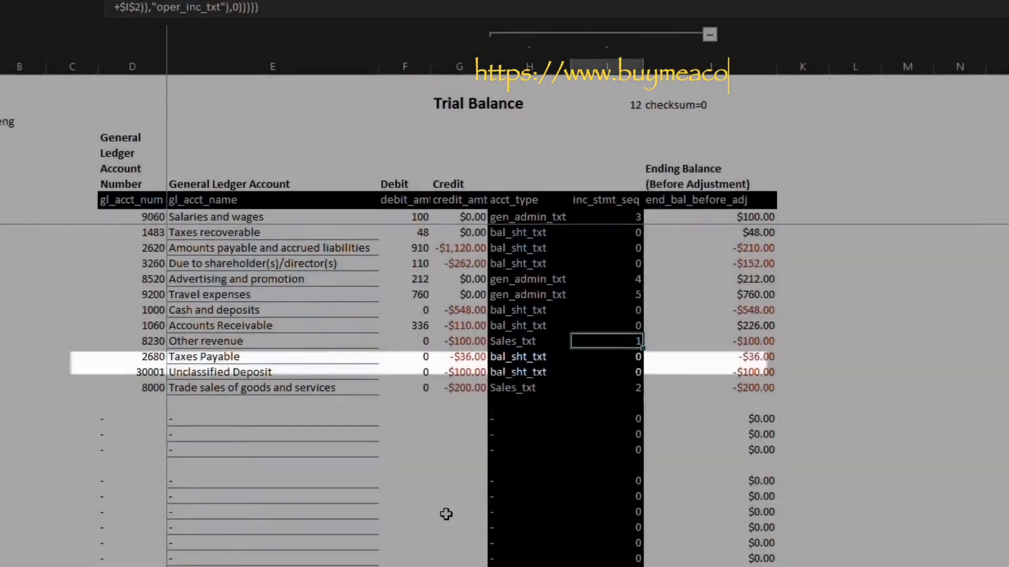
Return to the income statement sheet and inspect the D7 type formula that looks up old sequence 2
click(52, 404)
click(227, 235)
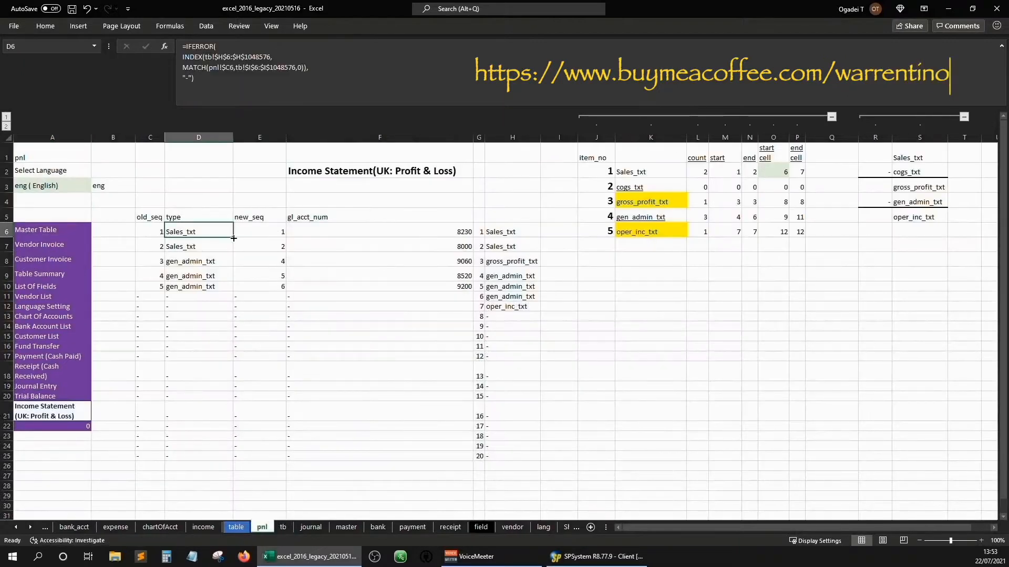
key(Down)
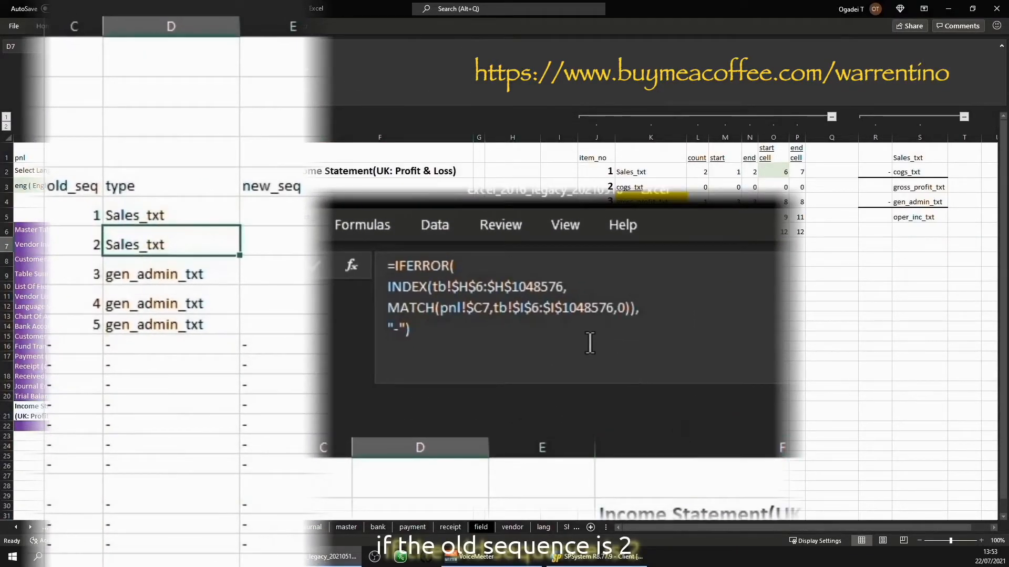
click(590, 343)
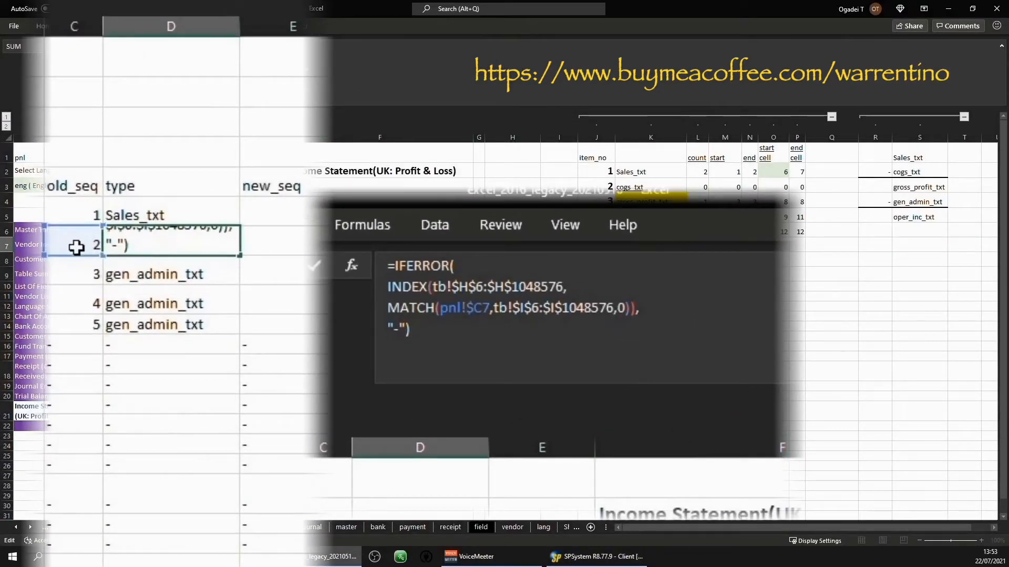
key(Escape)
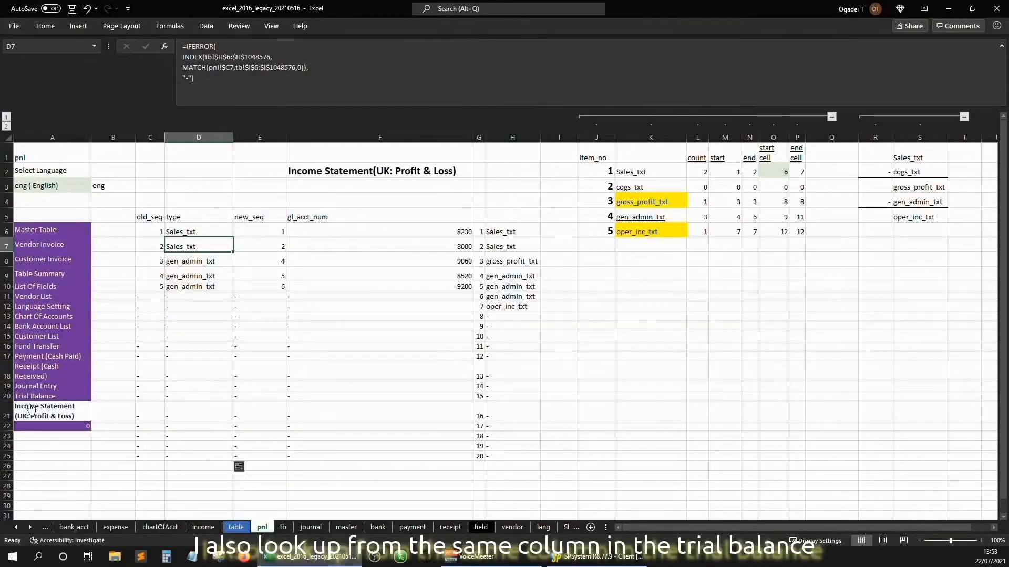
Open the Trial Balance sheet and step down the inc_stmt_seq column in search of the matching sequence number
click(37, 398)
click(450, 206)
key(Right)
key(Down)
key(Down)
key(Down)
key(Down)
key(Down)
key(Down)
key(Down)
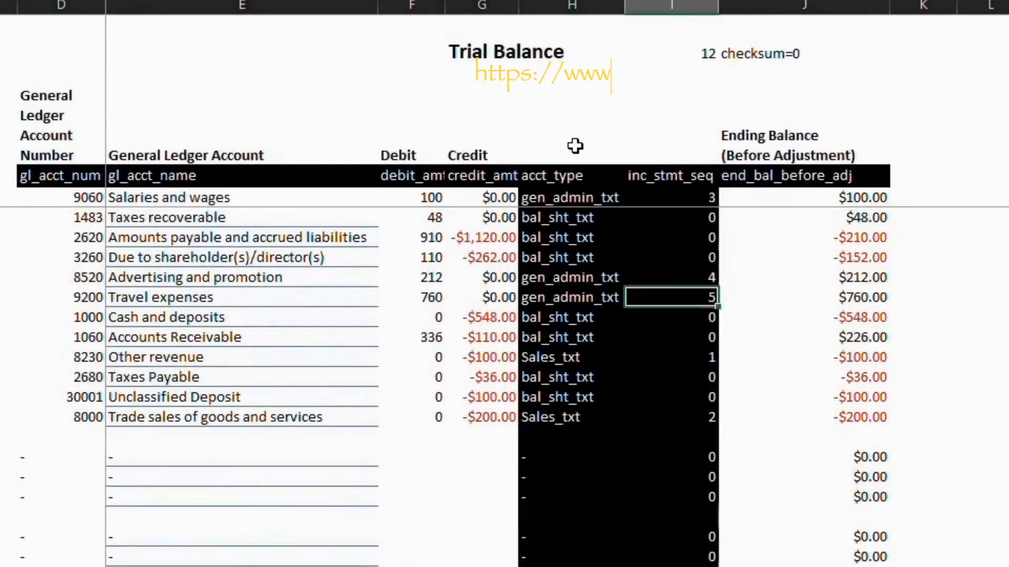
key(Down)
key(Down)
key(Down)
key(Down)
key(Down)
key(Down)
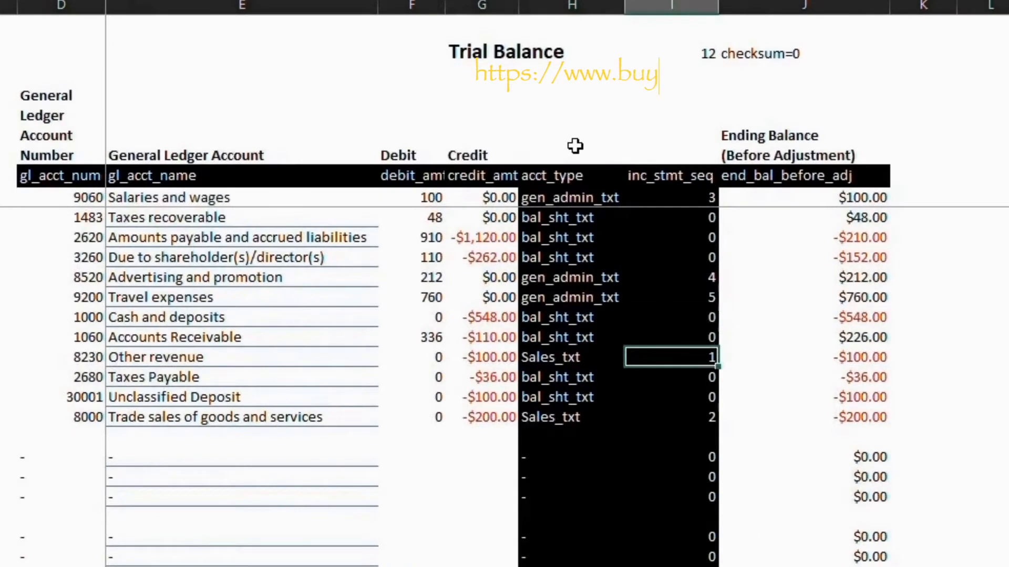
Trace the matched trial balance row across to its general ledger account name and back to the sequence number
key(Left)
key(Left)
key(Left)
key(Left)
key(Right)
key(Right)
key(Right)
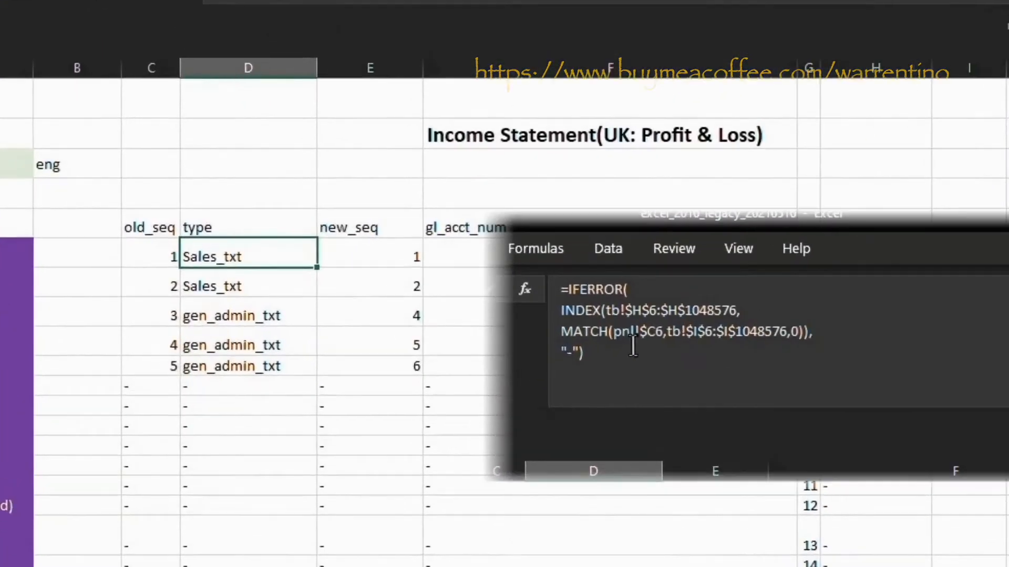
Inspect the MATCH lookup in D6 on the income statement sheet and step through the type cells down to D10
click(158, 59)
key(Escape)
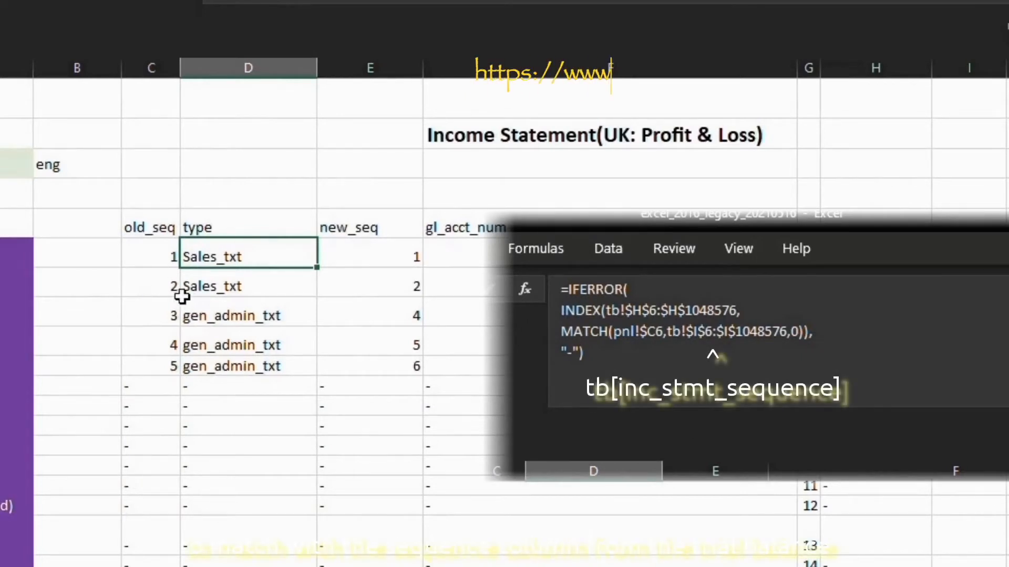
click(253, 290)
click(261, 322)
key(Down)
key(Down)
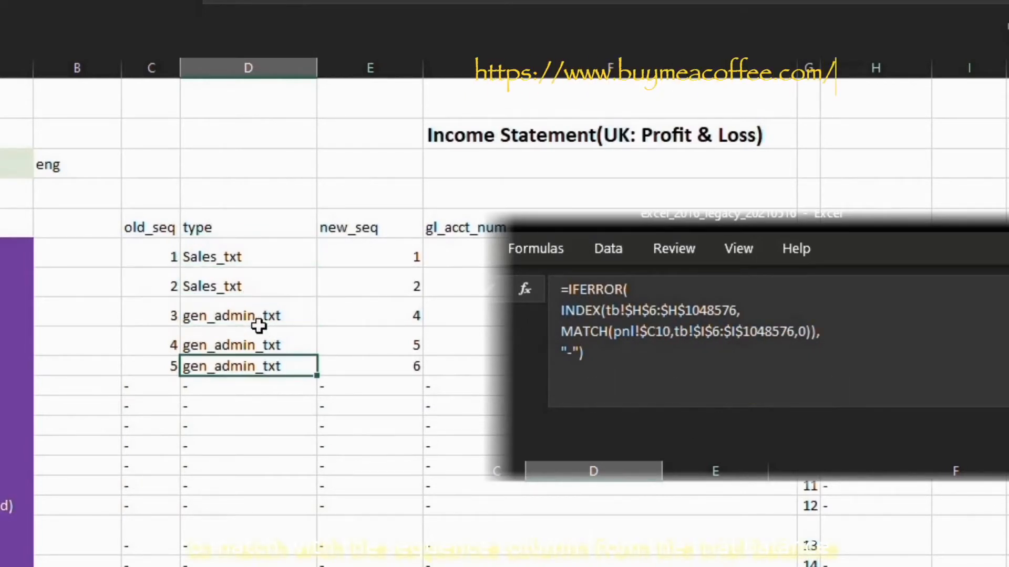
Inspect the IFERROR formula in D11, the first dash cell of the type column
key(Down)
key(Left)
key(Right)
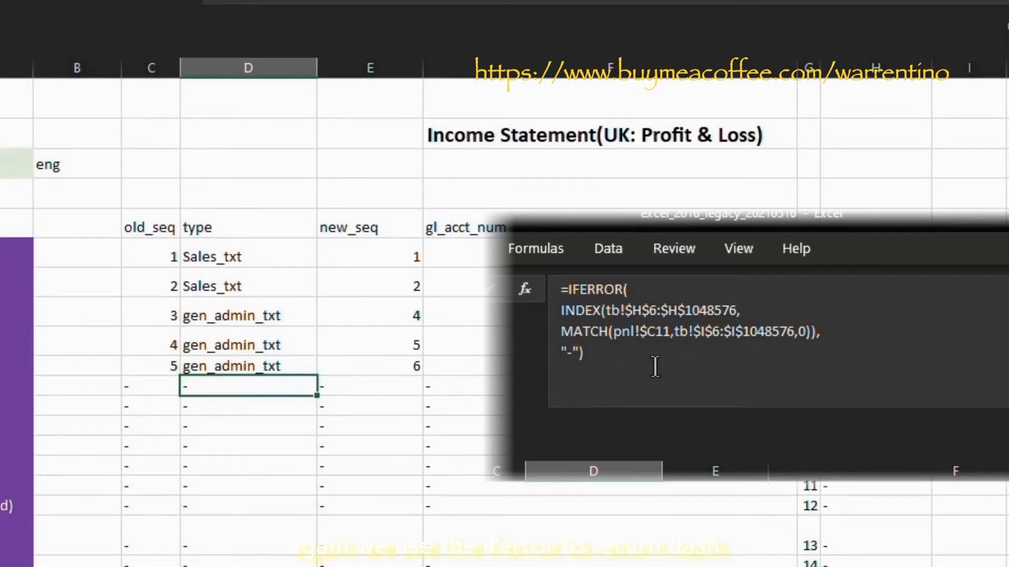
click(630, 311)
key(Escape)
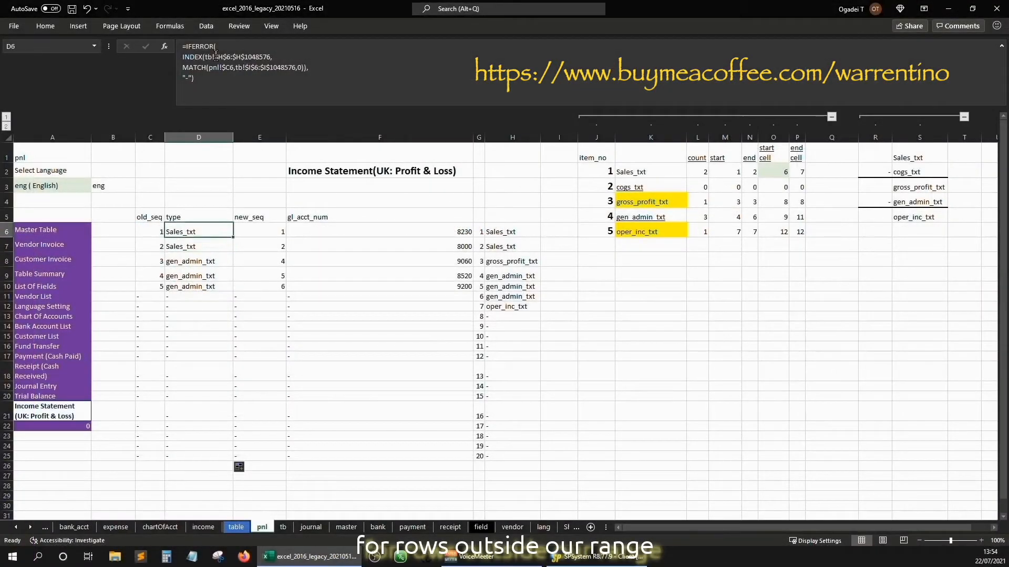
Select the old_seq and type columns together from row 4 downward, including their headers
key(Up)
key(Up)
key(Up)
key(Up)
key(Up)
key(Up)
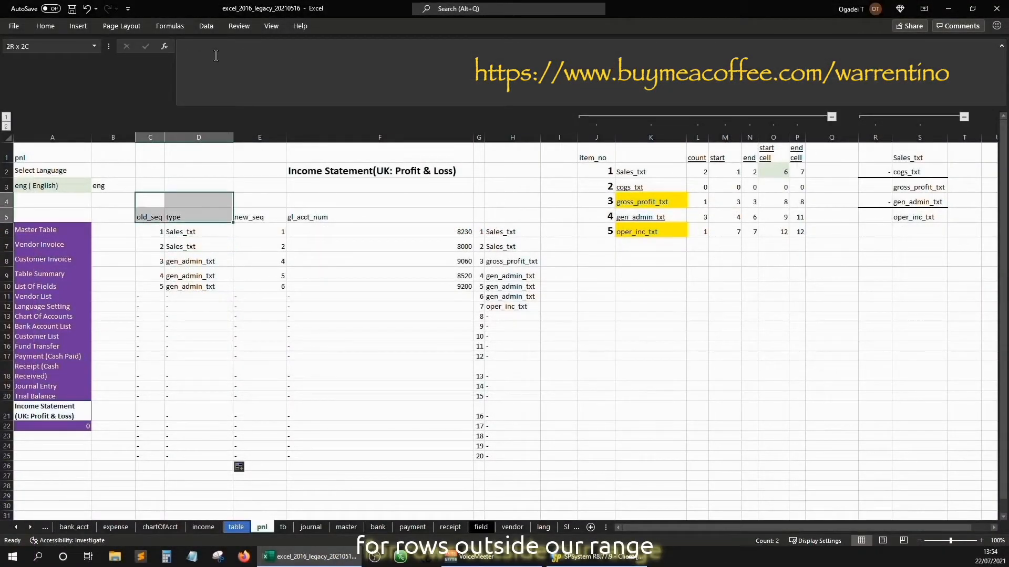
key(shift+Down)
key(shift+Down)
key(shift+Down)
key(shift+Down)
key(shift+Down)
key(shift+Down)
key(shift+Down)
key(shift+Down)
key(shift+Down)
key(shift+Down)
key(shift+Down)
key(shift+Down)
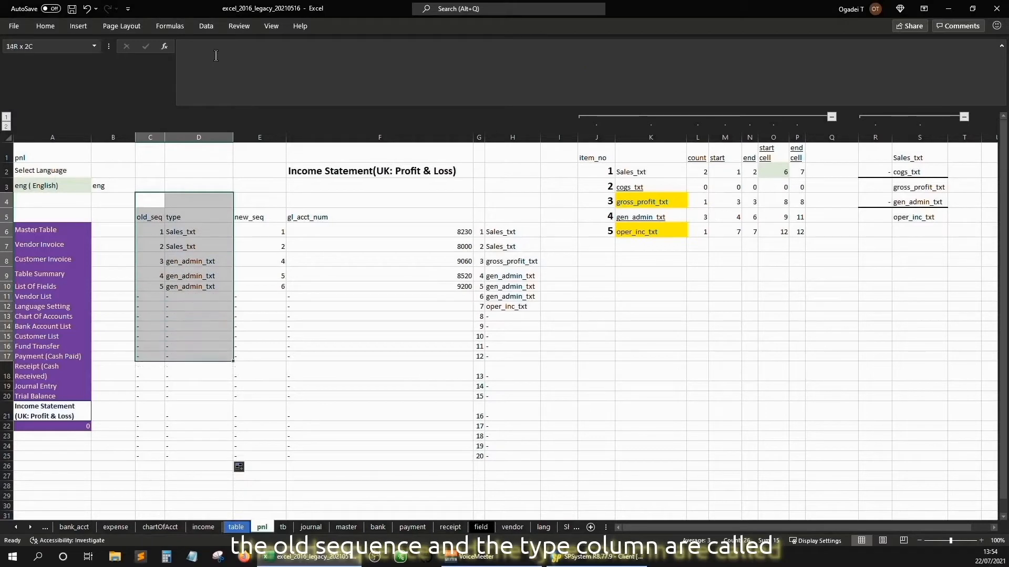
key(shift+Down)
key(shift+Down)
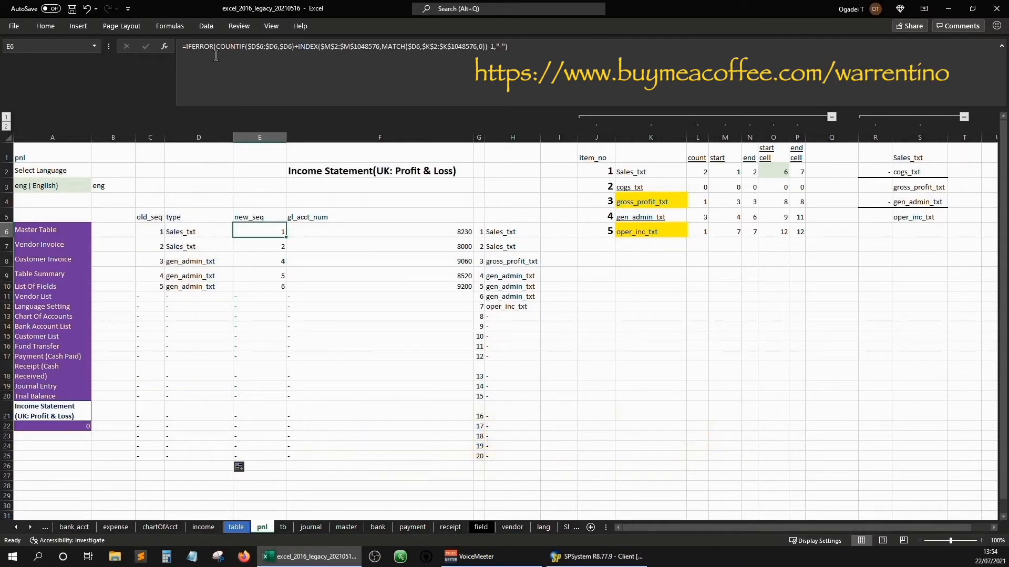
Examine the account types listed in column K beside item_no, selecting the whole column and individual types
click(696, 257)
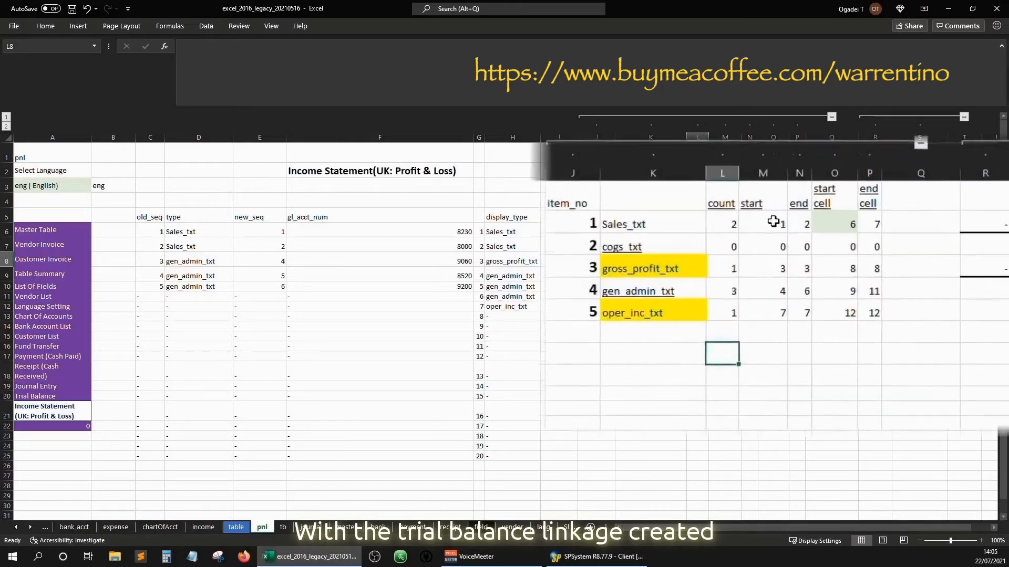
click(704, 172)
key(Left)
key(Down)
key(Down)
key(Up)
click(684, 178)
text(https)
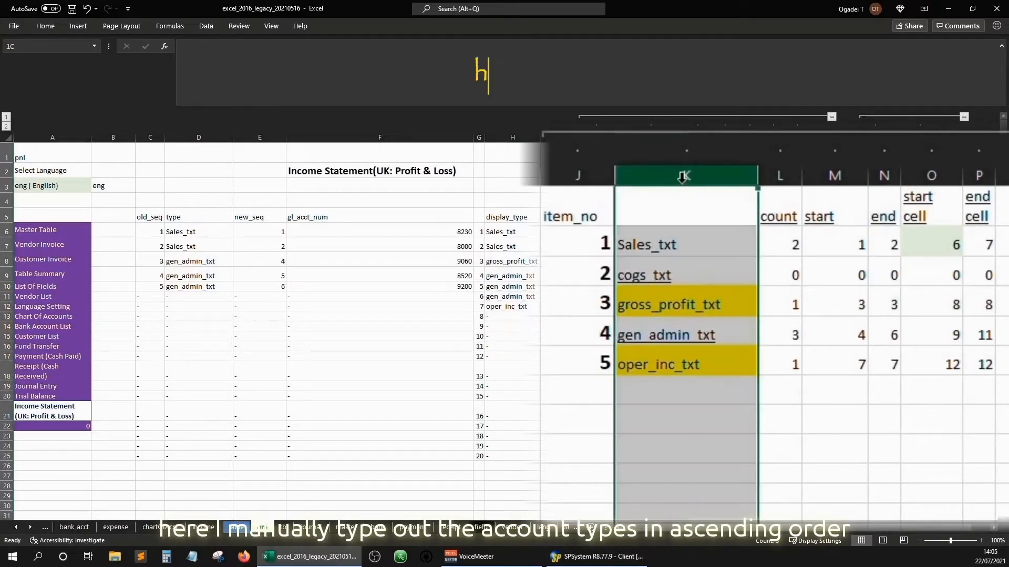
click(733, 317)
click(703, 272)
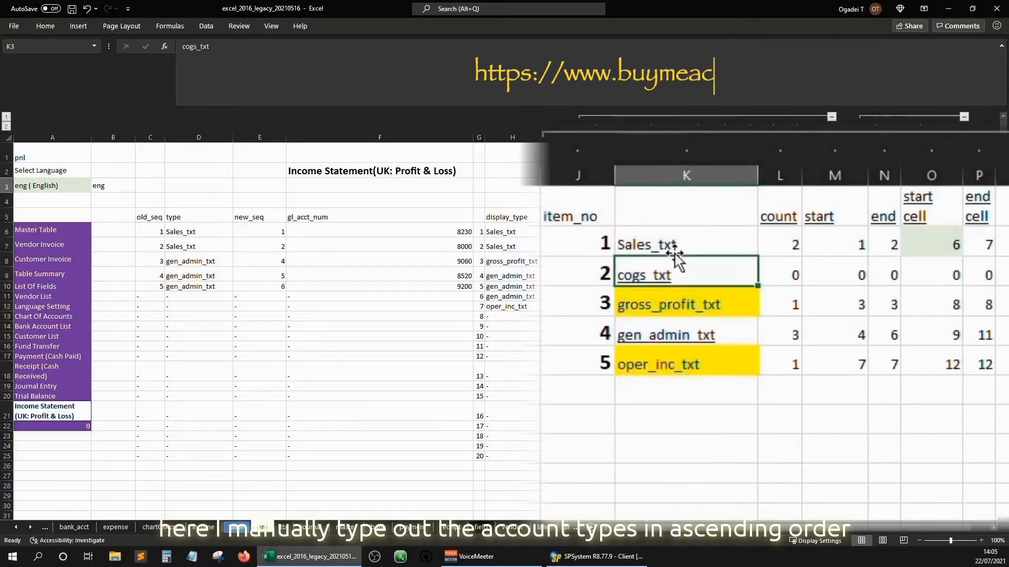
click(675, 254)
click(672, 274)
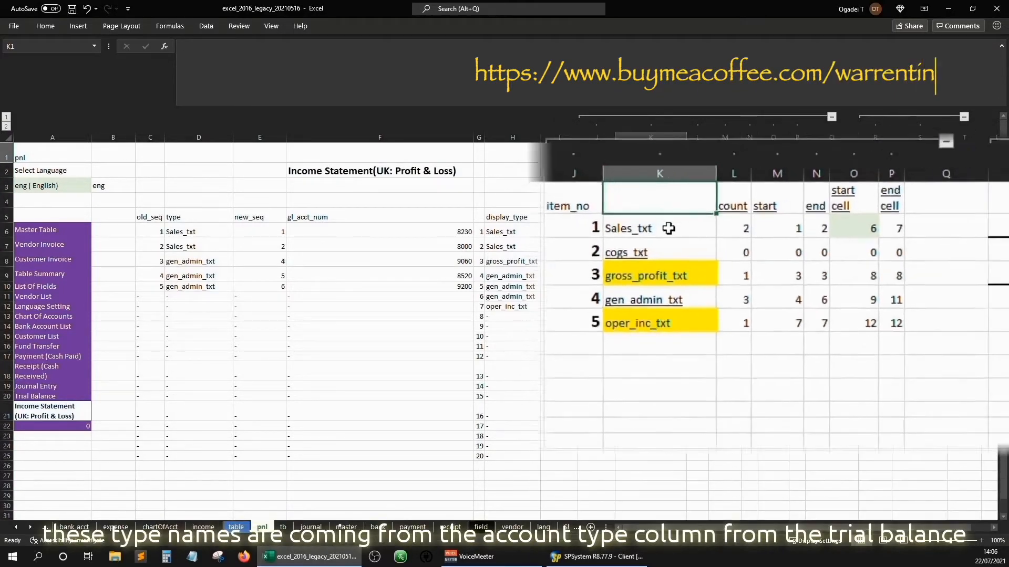
Check the acct_type column on the Trial Balance sheet and select the account types K2:K6 on the income statement sheet
click(34, 397)
click(451, 234)
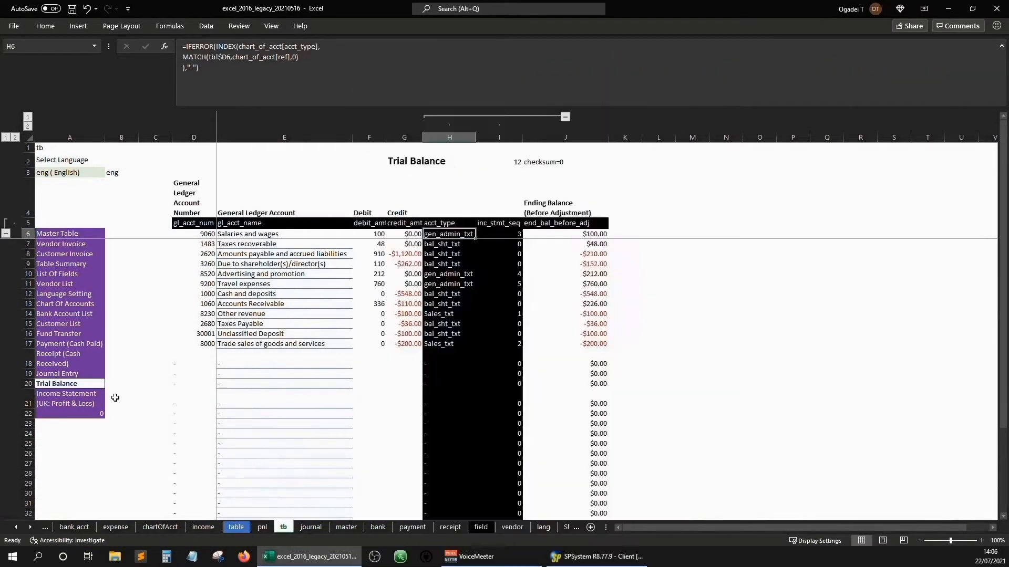
click(94, 399)
click(648, 173)
key(Right)
key(Left)
key(shift+Down)
key(shift+Down)
key(shift+Down)
key(shift+Down)
Inspect the IF, OR and COUNTIF formula in count cell L2 for Sales_txt
key(Right)
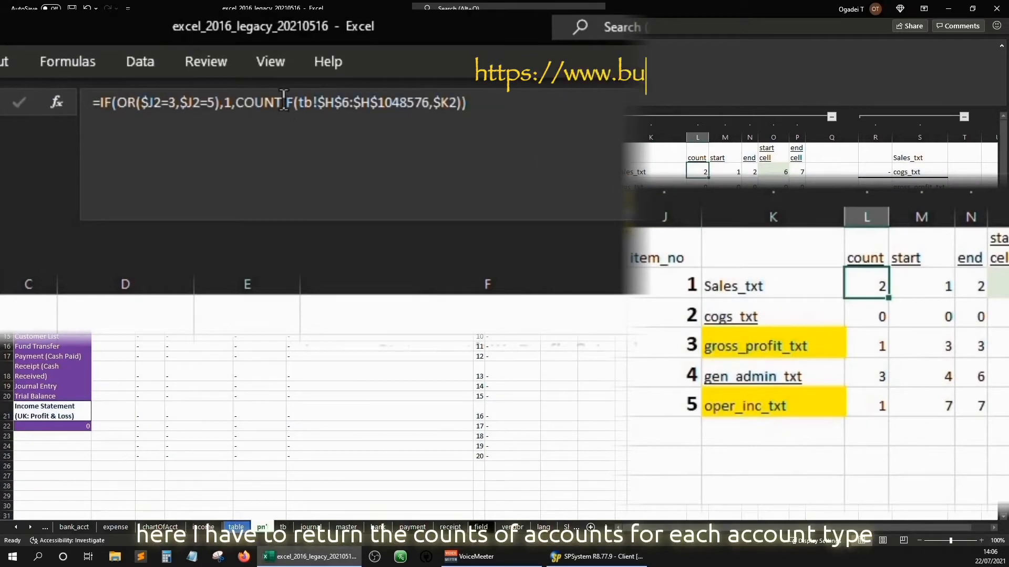
click(242, 112)
key(Escape)
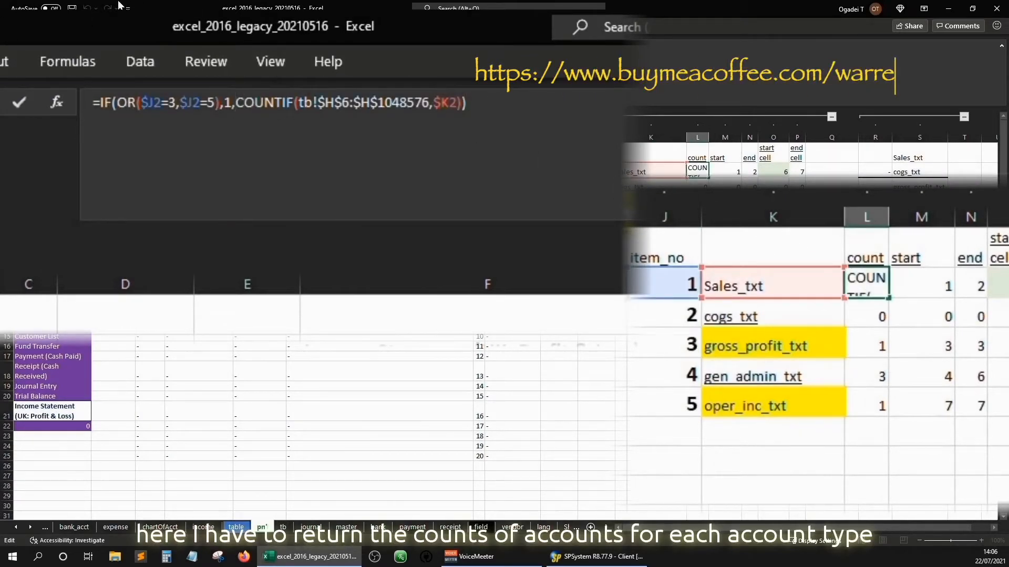
Examine the ROWS formulas that rank the account types in the item_no column
key(Left)
key(Left)
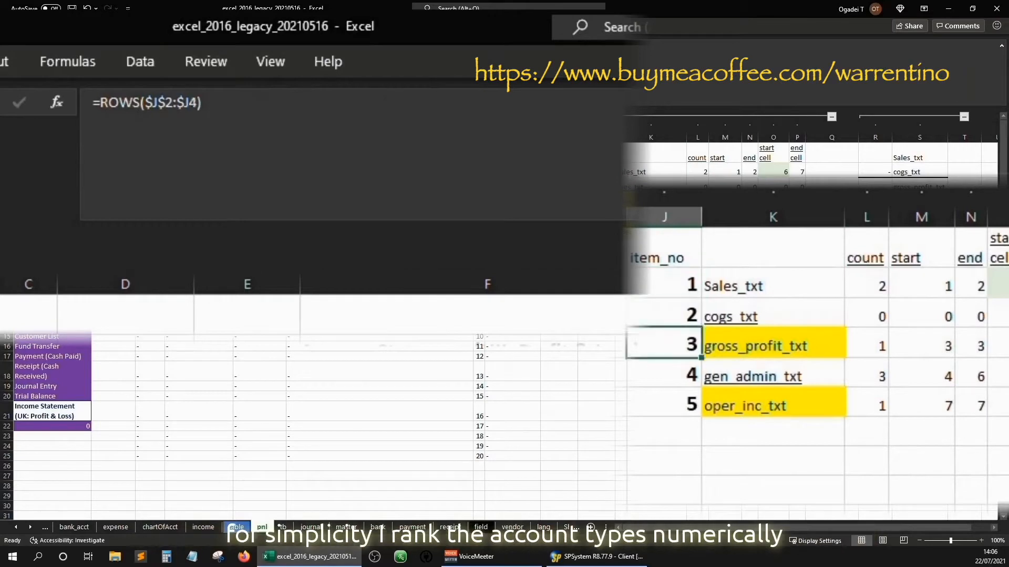
key(Up)
key(Right)
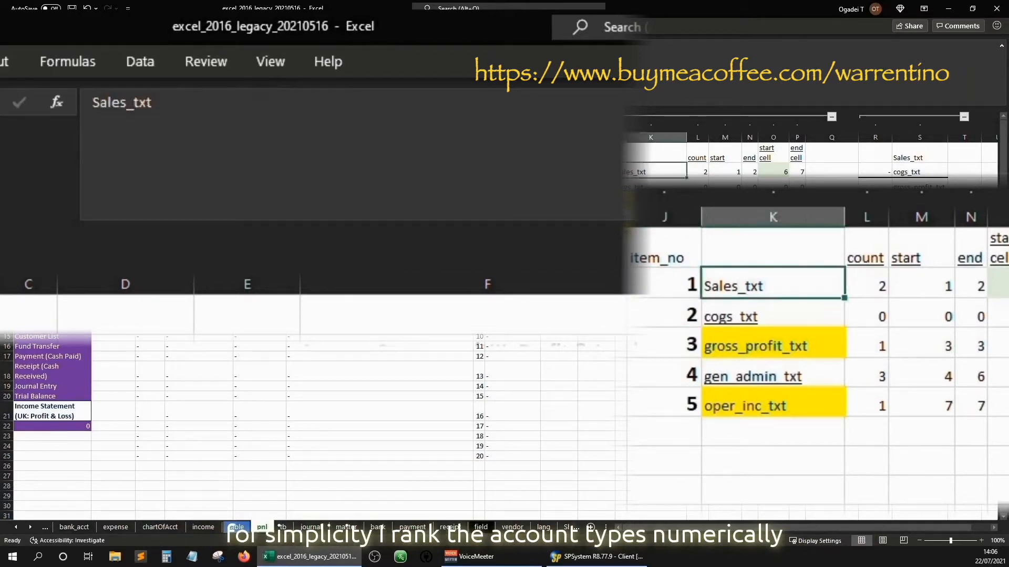
Split the IF count formula in L2 onto three lines, breaking before OR and before COUNTIF
key(Right)
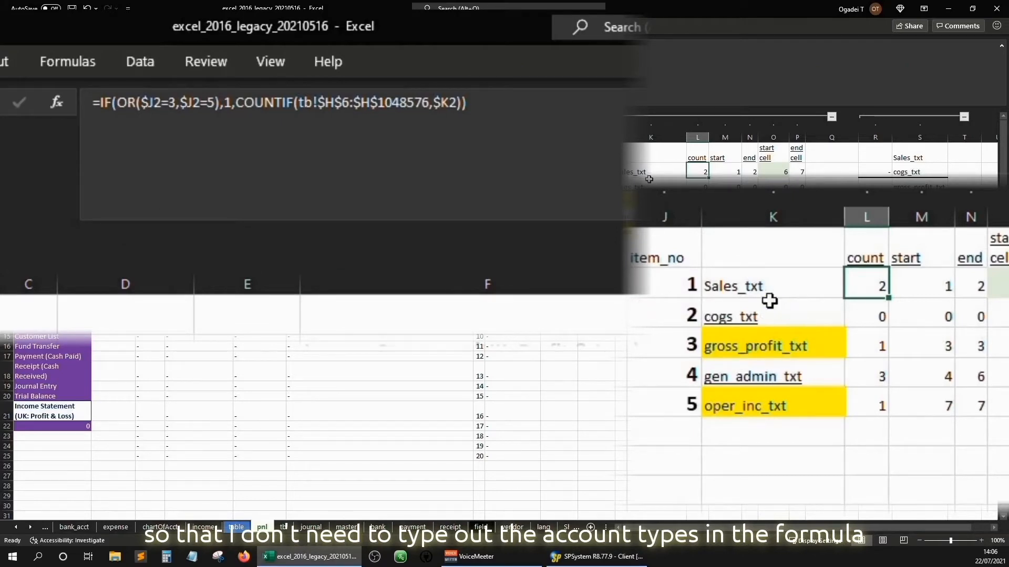
click(195, 108)
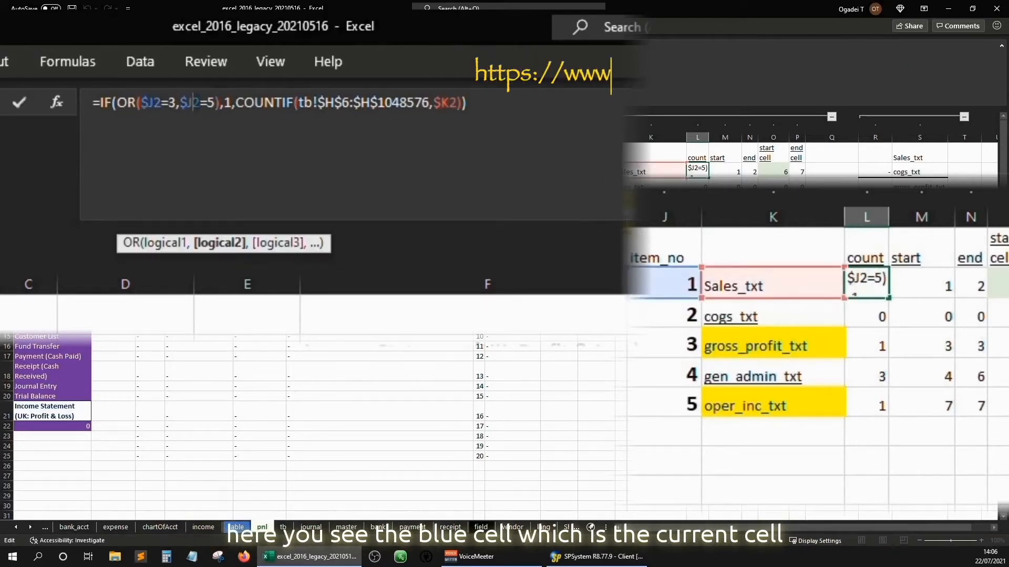
click(116, 104)
key(alt+Return)
click(212, 122)
key(alt+Return)
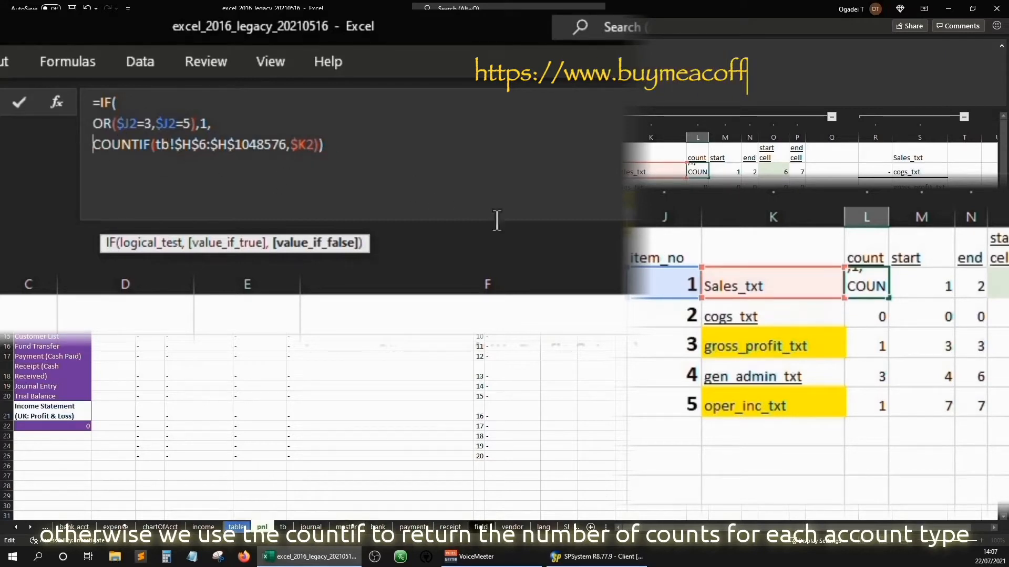
key(ctrl+Return)
Select Sales_txt in K2 and check it against the acct_type column on the Trial Balance sheet, selecting the column's values
click(757, 284)
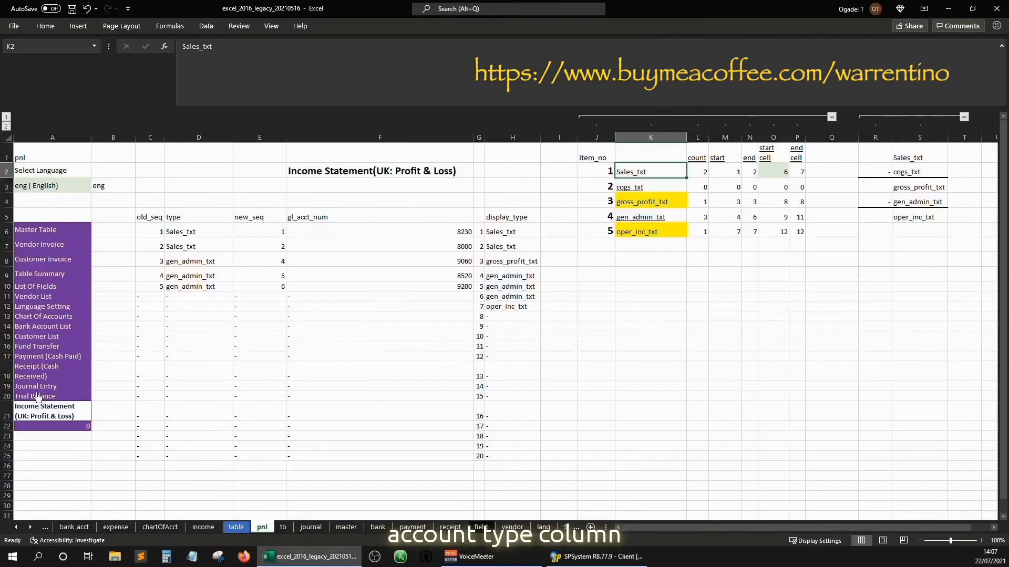
click(36, 399)
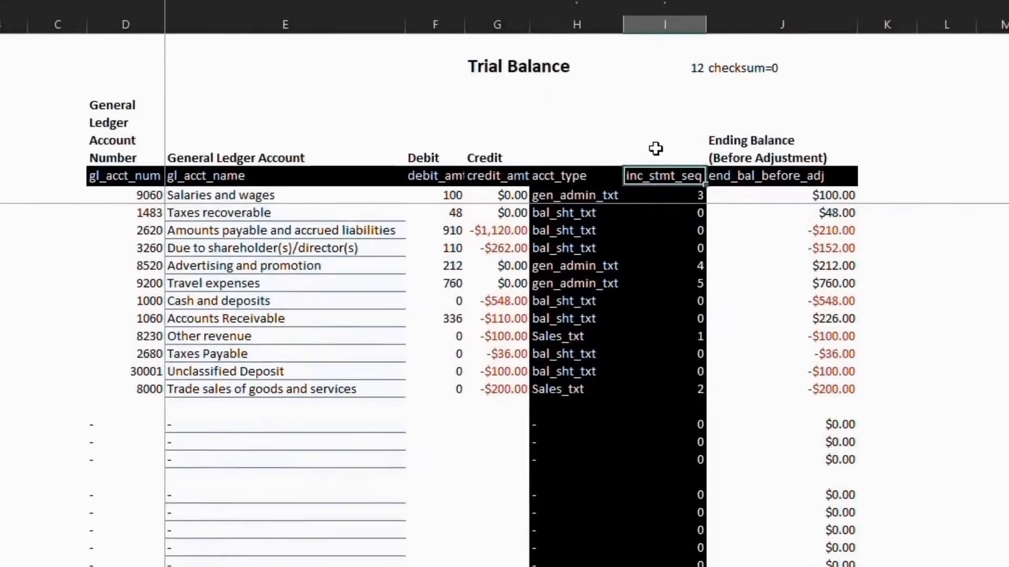
key(Down)
key(ctrl+Left)
key(Right)
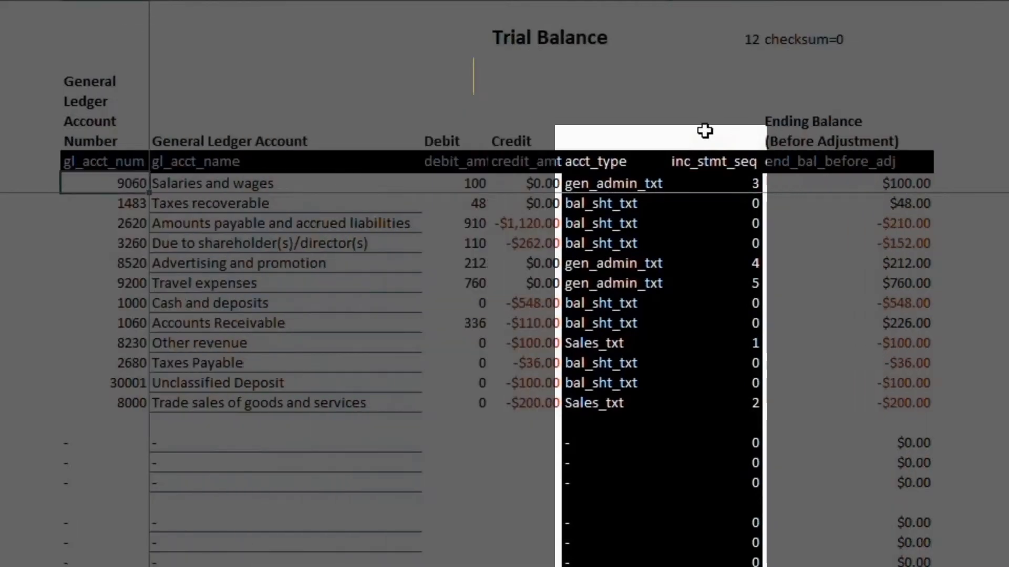
key(Right)
key(Right)
key(Right)
key(ctrl+shift+Down)
key(ctrl+shift+Down)
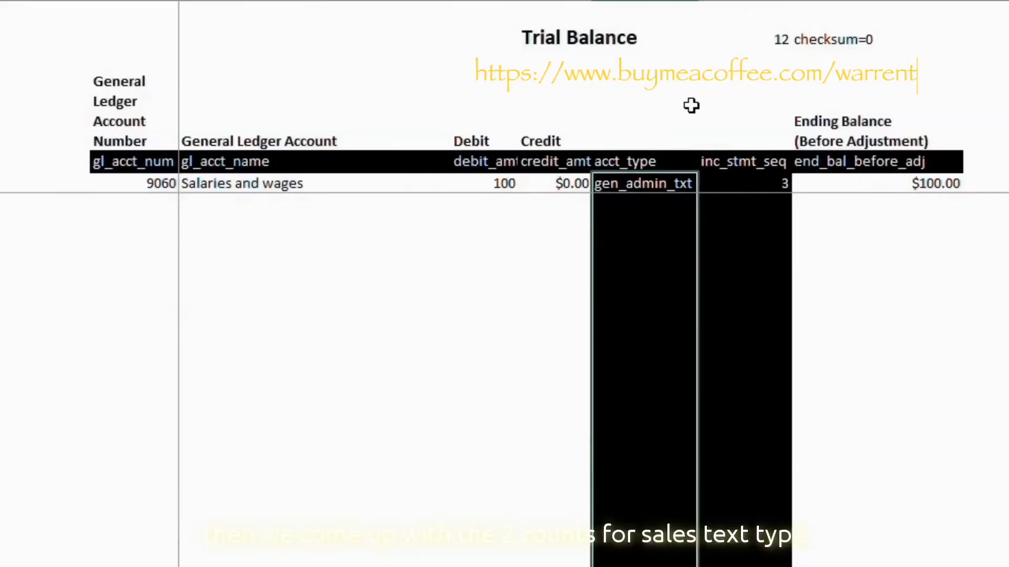
click(7, 162)
key(Down)
key(Down)
key(Down)
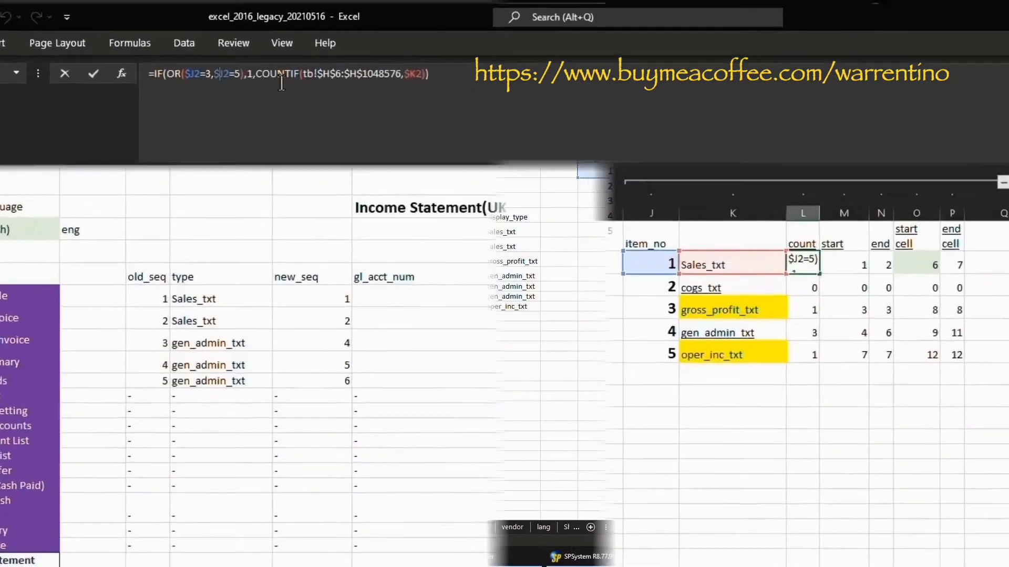
Put the COUNTIF part of the count formula in L2 on its own line and review the formula
key(alt+Return)
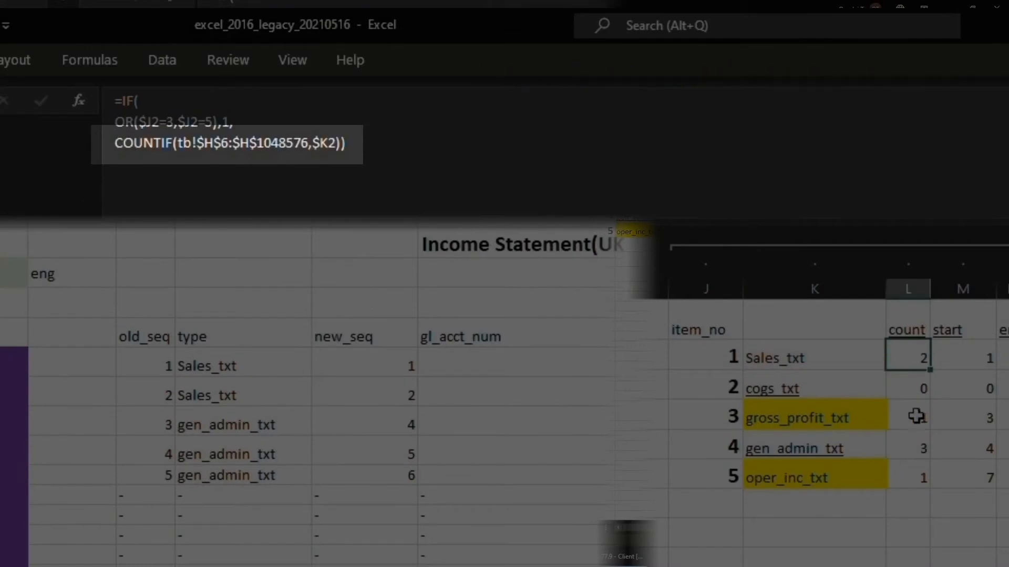
click(360, 143)
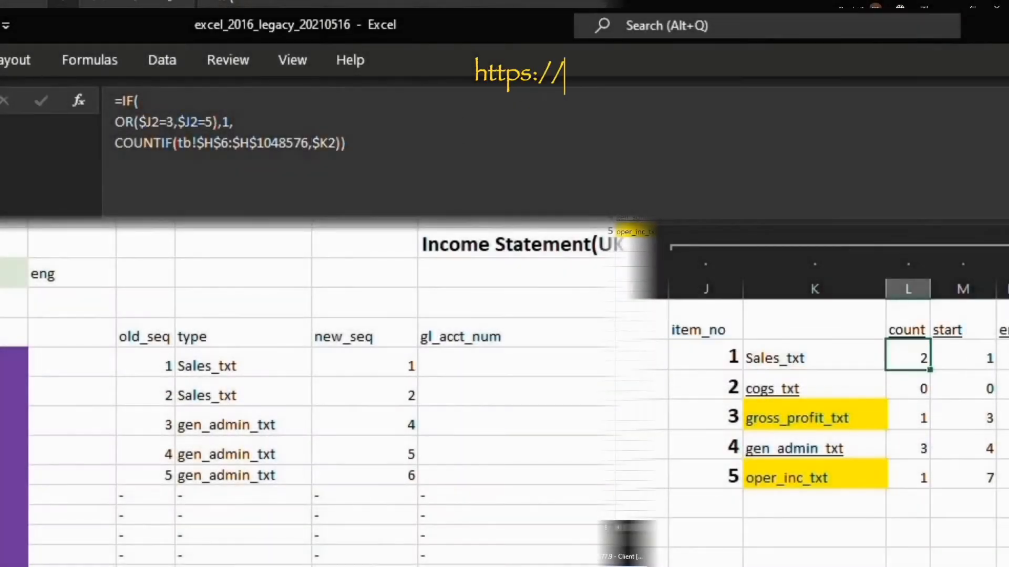
key(Return)
key(Up)
key(Down)
Compare the gen_admin_txt count in L5 with the gen_admin_txt entries D8:D10, and check the counts above it
click(926, 444)
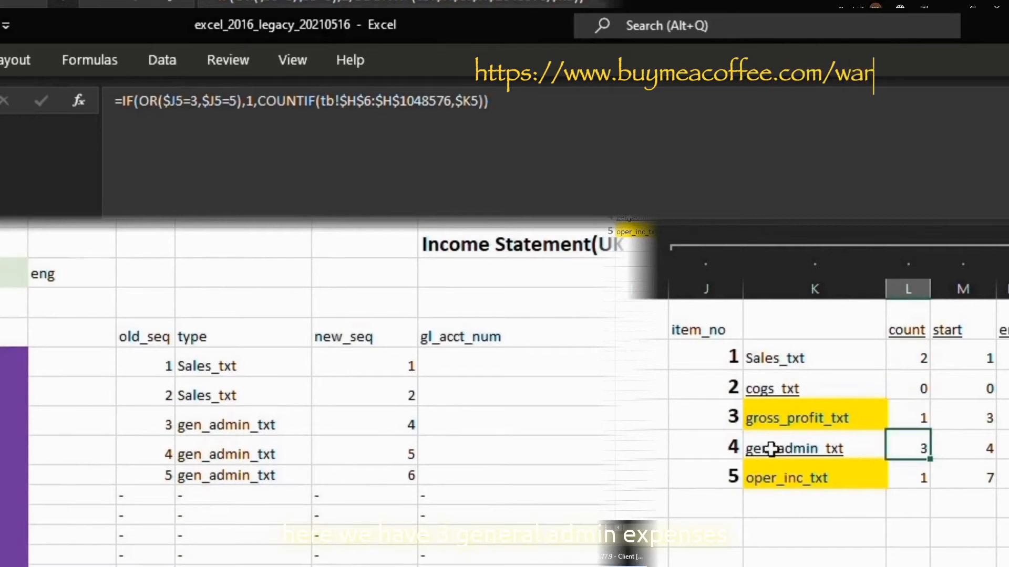
drag(270, 426, 239, 481)
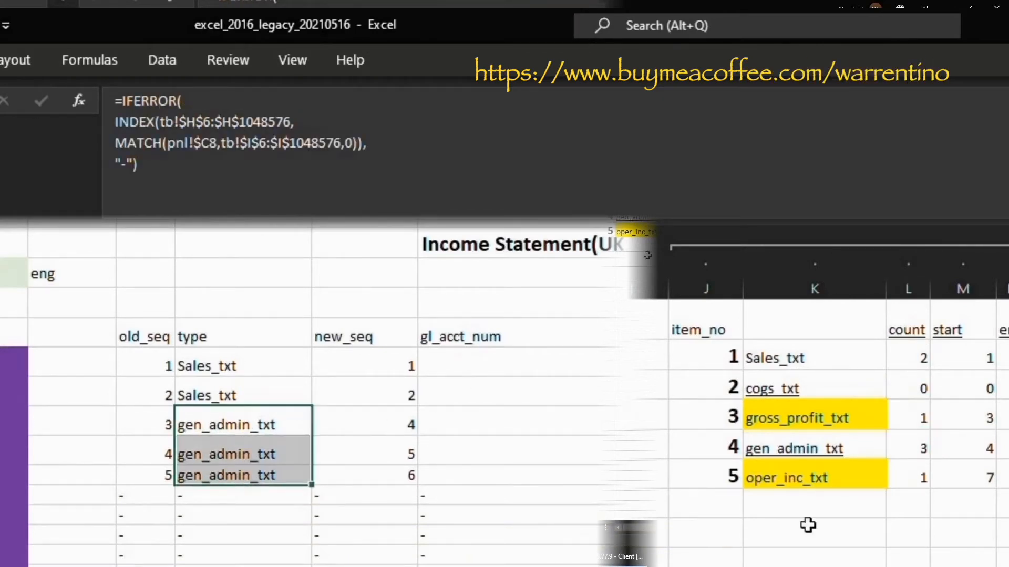
click(926, 448)
key(Up)
key(Up)
key(Up)
key(Up)
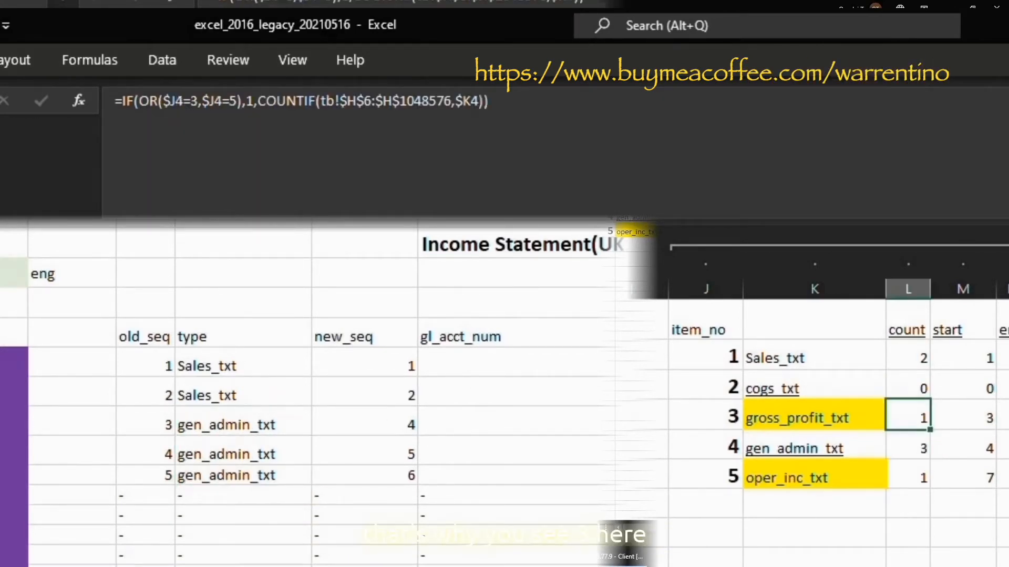
key(Down)
Inspect the IFS start formula in M2 for Sales_txt and in M4 for gross_profit_txt, with the count cells they reference
key(Right)
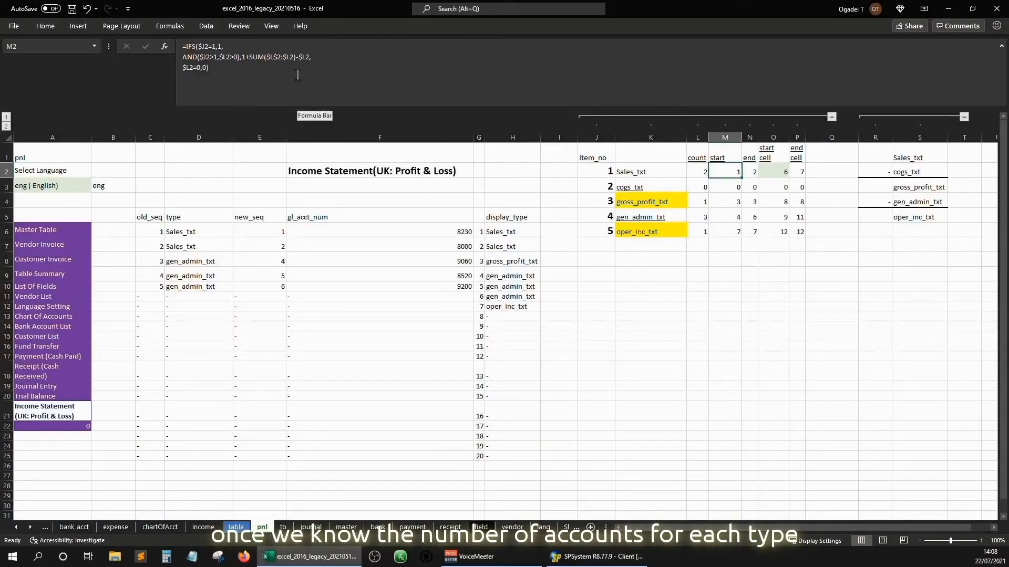
click(297, 75)
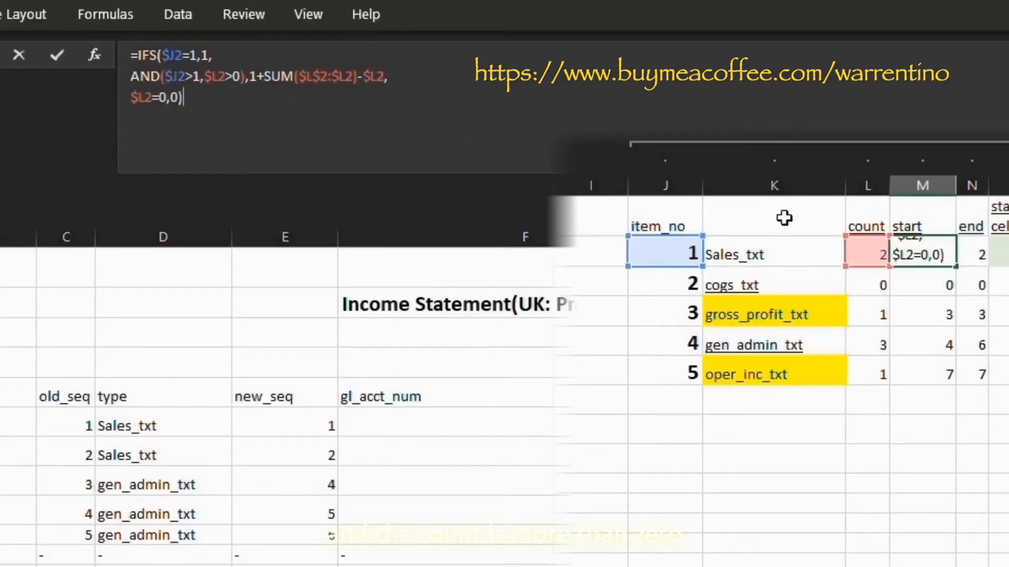
click(913, 313)
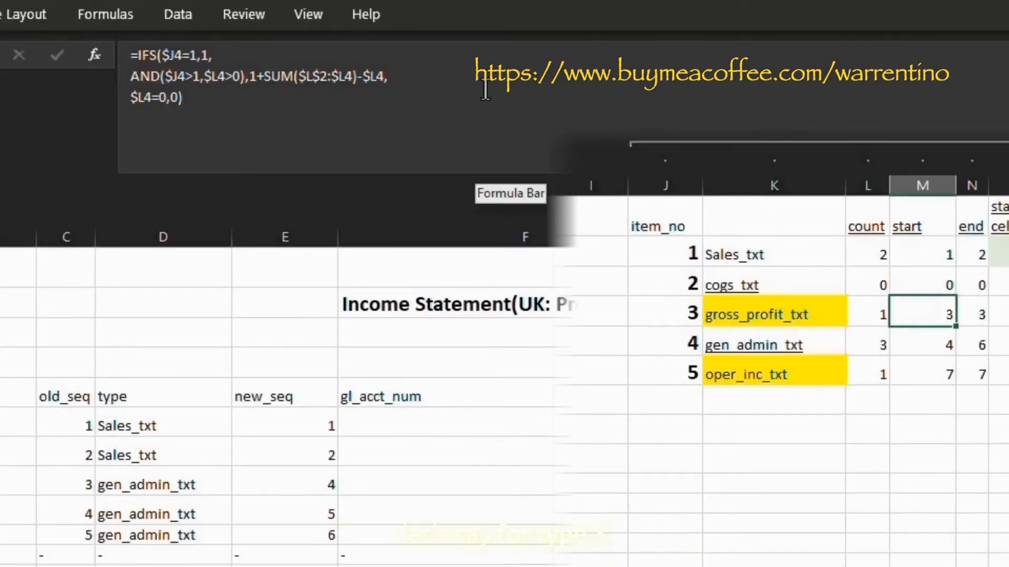
click(491, 110)
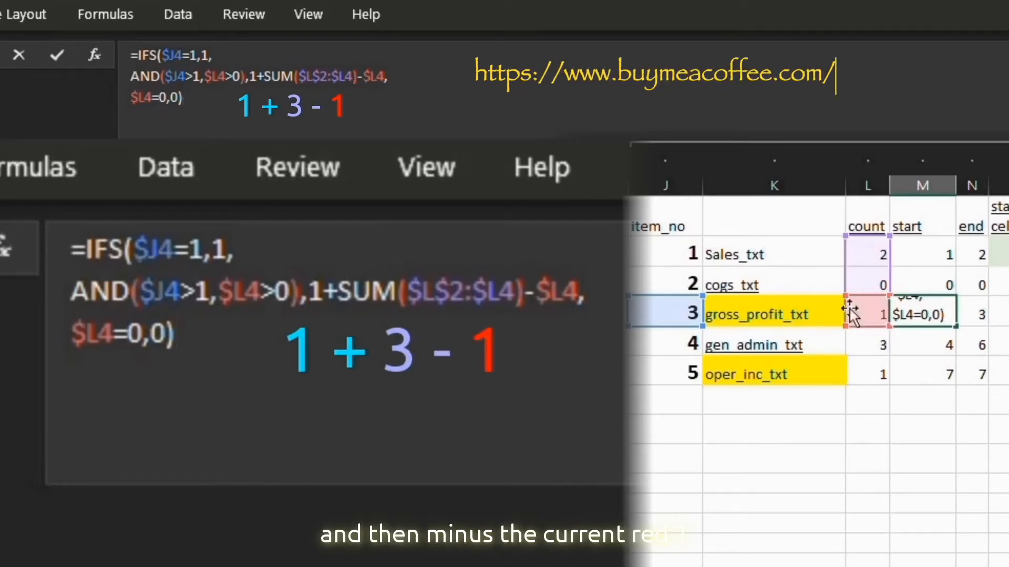
key(Escape)
key(Left)
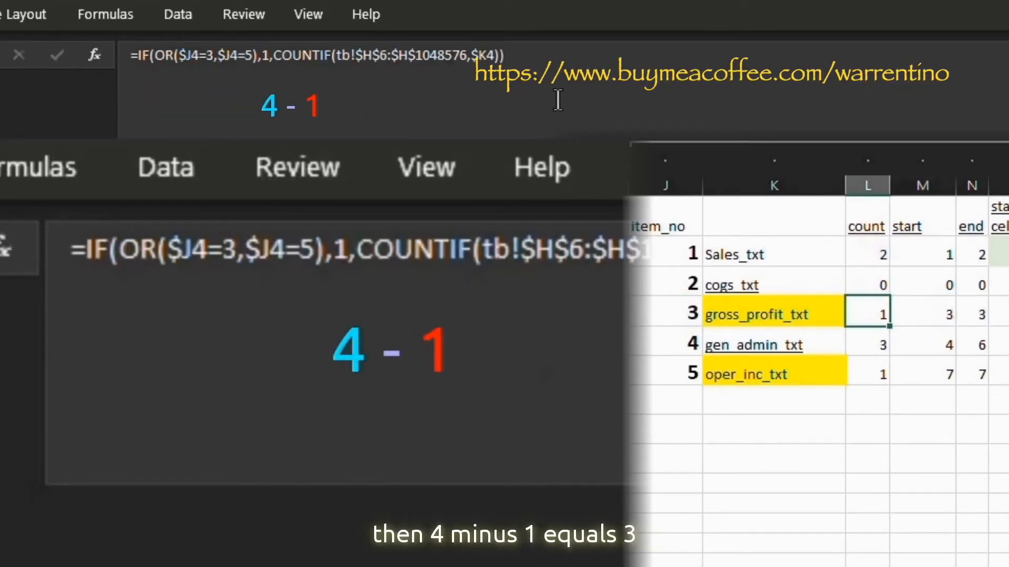
key(Right)
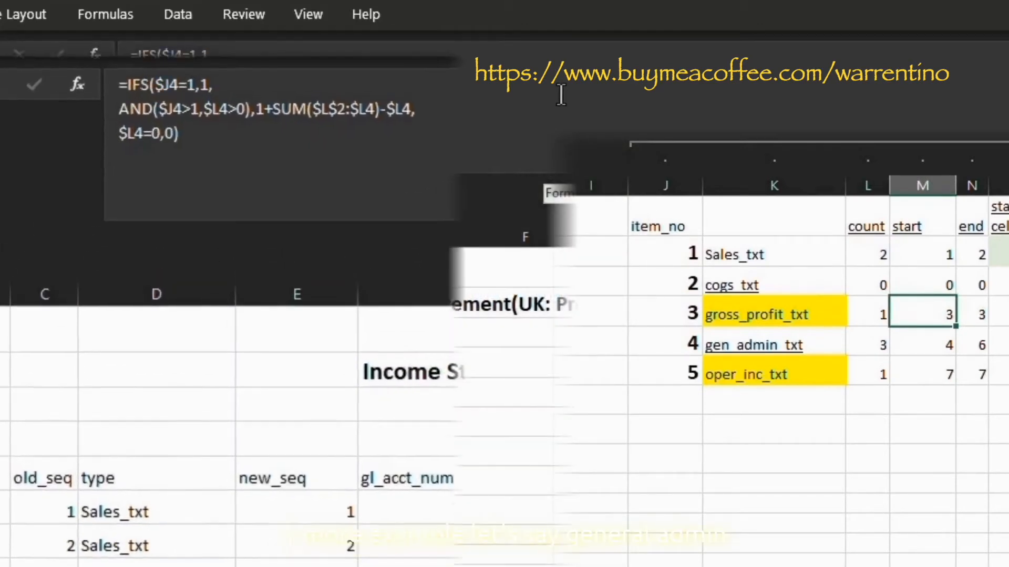
Inspect the start formulas for gen_admin_txt in M5 and oper_inc_txt in M6, and select the start values
key(Down)
key(F2)
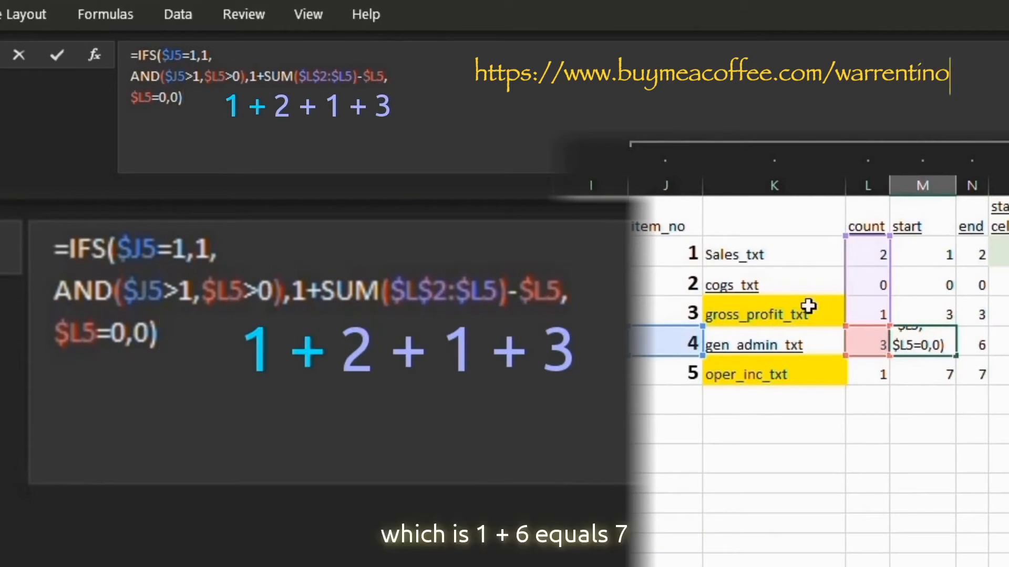
key(Escape)
click(872, 346)
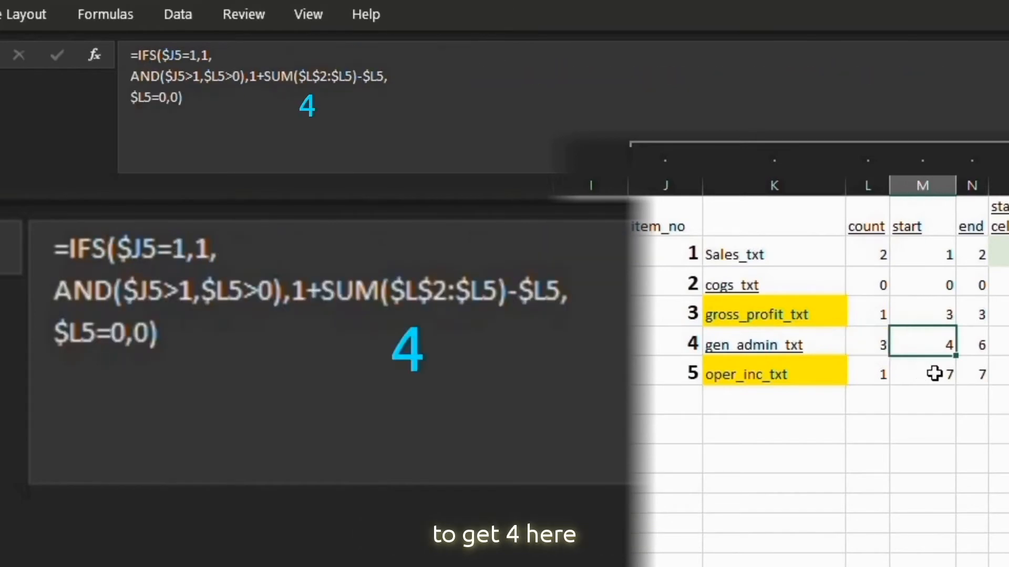
click(934, 374)
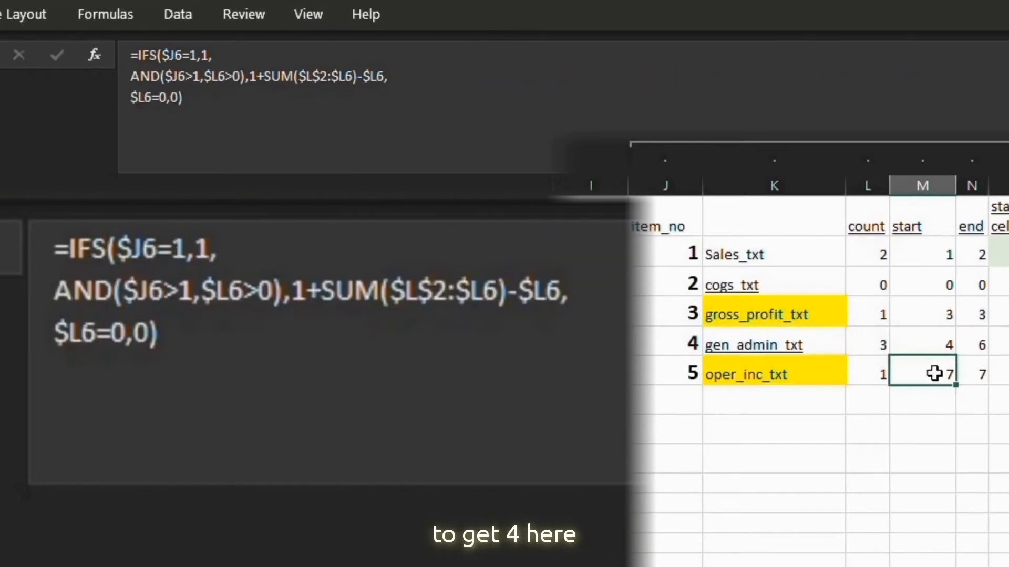
key(Up)
key(Up)
key(Up)
key(Up)
key(ctrl+shift+Down)
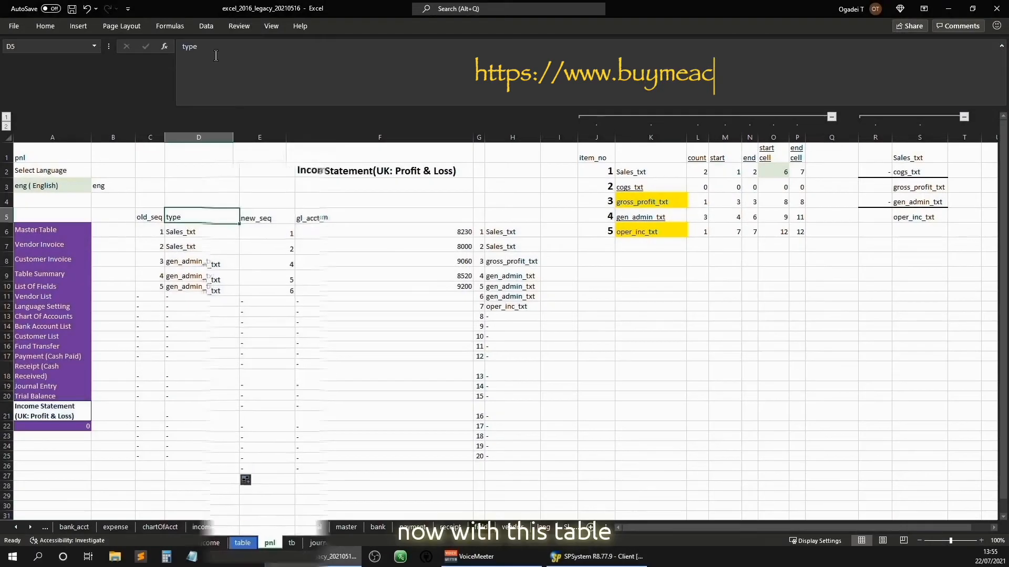
Examine the new_seq column from its header E5 and the IFERROR, COUNTIF and INDEX formula in E6
key(shift+Down)
key(shift+Down)
key(shift+Down)
key(shift+Down)
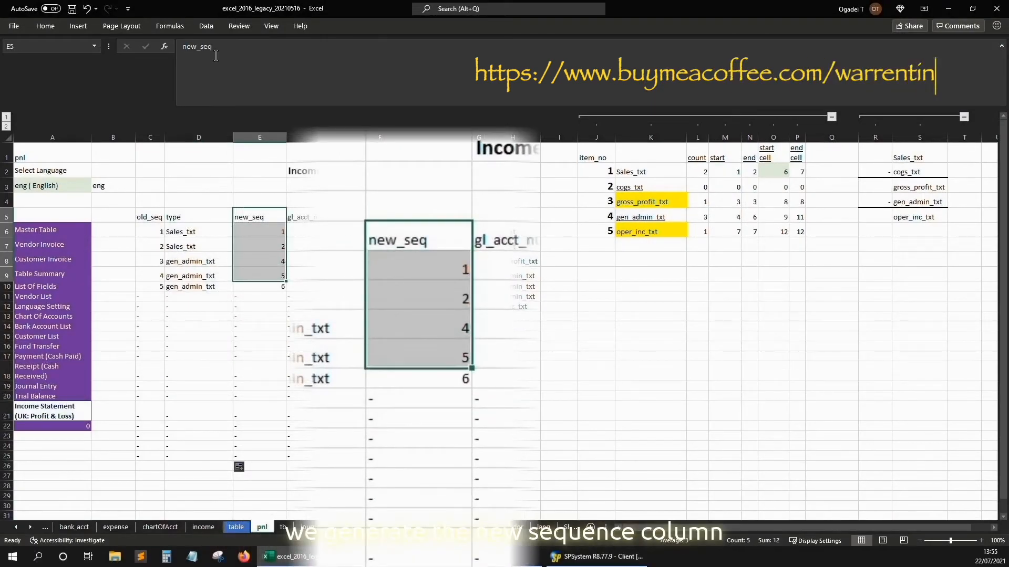
key(shift+Up)
key(shift+Up)
key(shift+Up)
key(shift+Up)
key(Down)
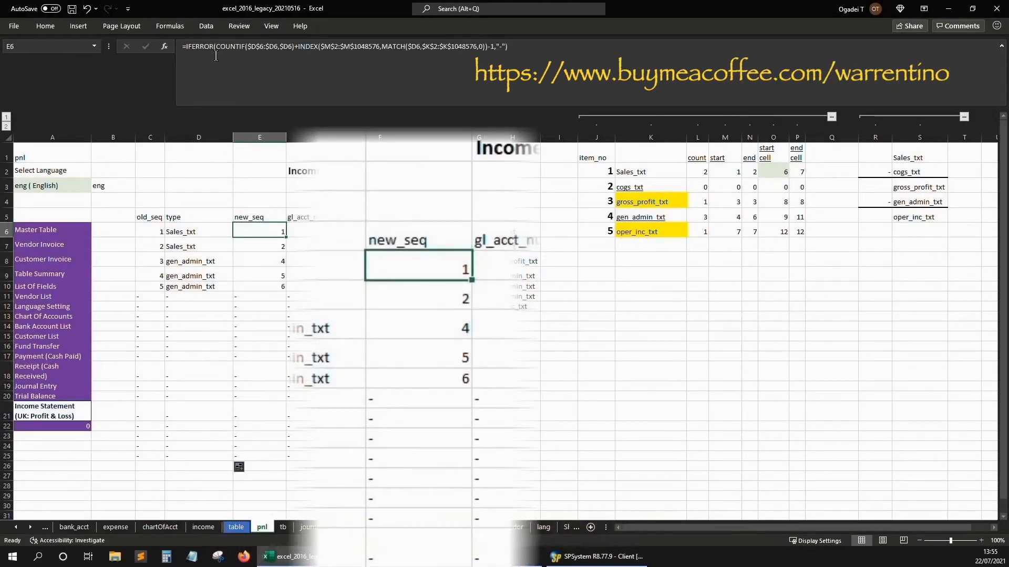
Examine columns J to M of the account type table, which hold item_no, account type, count and start
key(Up)
key(Up)
key(Right)
key(Right)
key(Right)
key(Right)
key(Right)
key(Right)
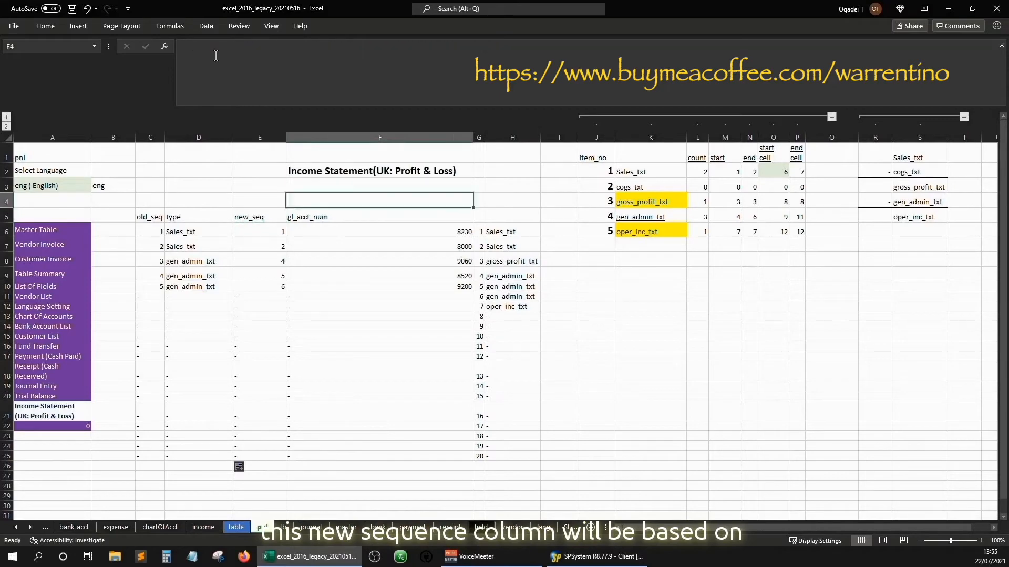
key(Up)
key(Up)
key(Up)
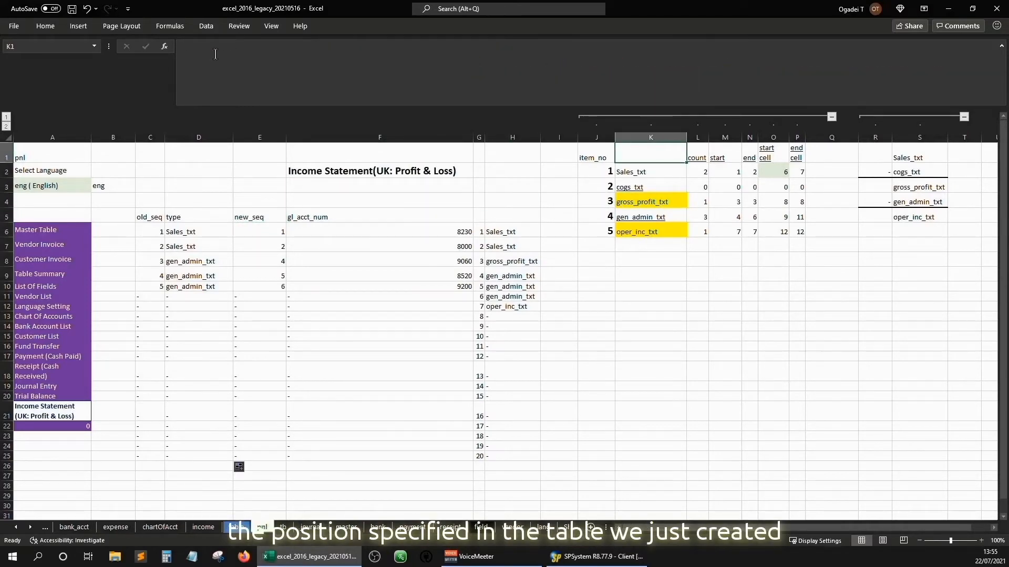
drag(596, 138, 652, 150)
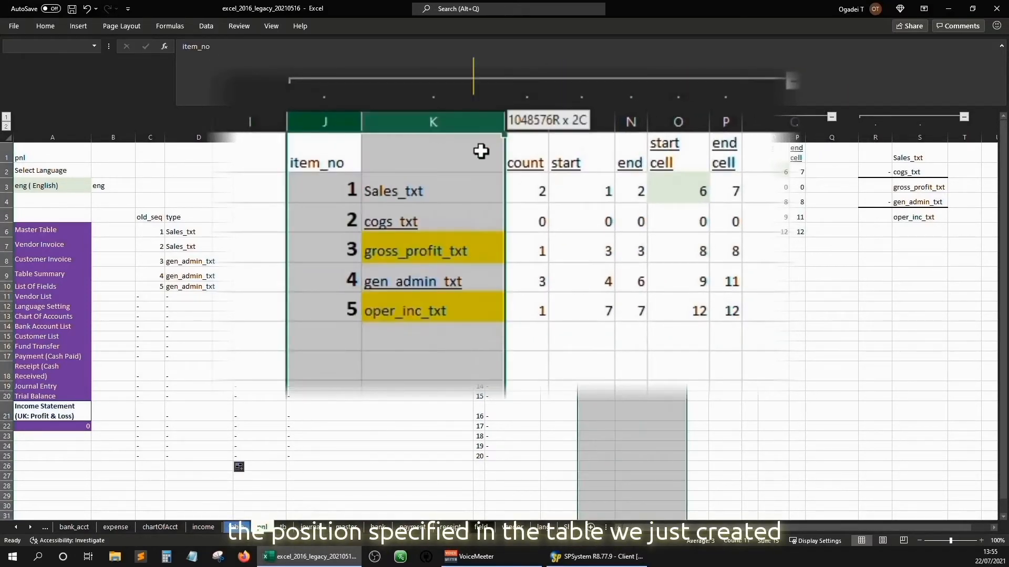
drag(506, 150, 575, 153)
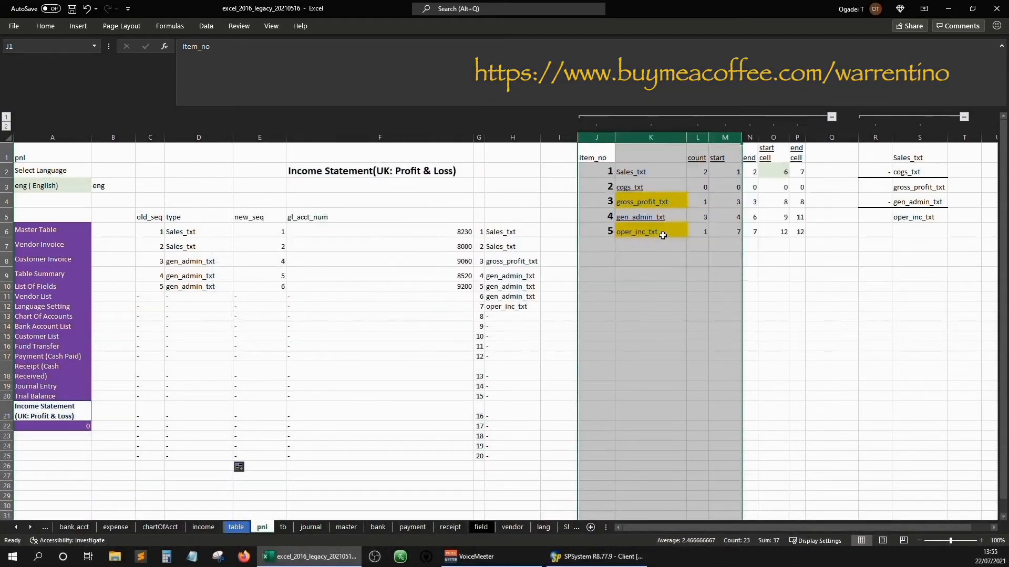
click(807, 190)
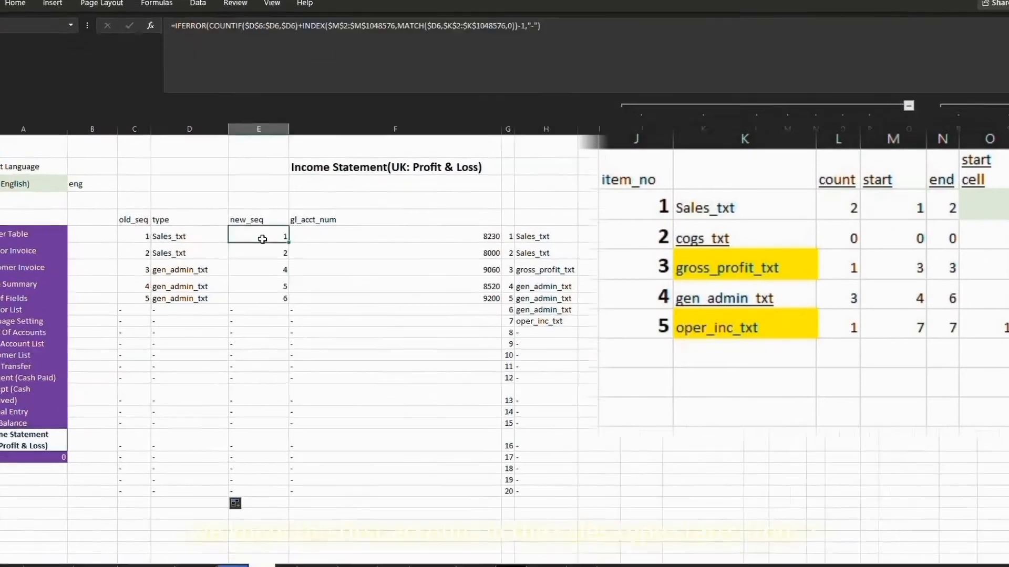
Compare the Sales_txt row of the account type table with the type and new_seq cells D6:E7
click(263, 234)
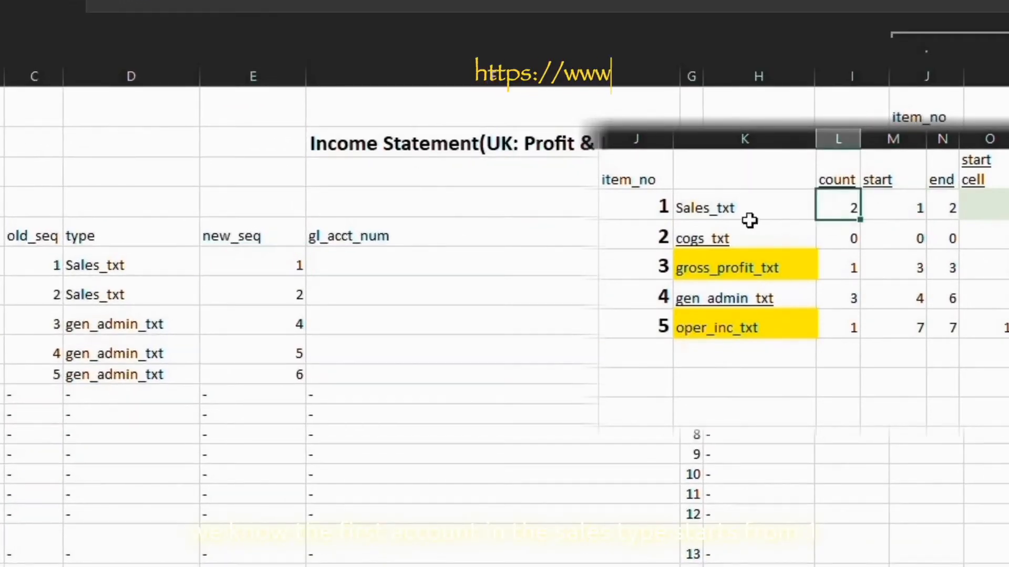
click(702, 208)
click(256, 269)
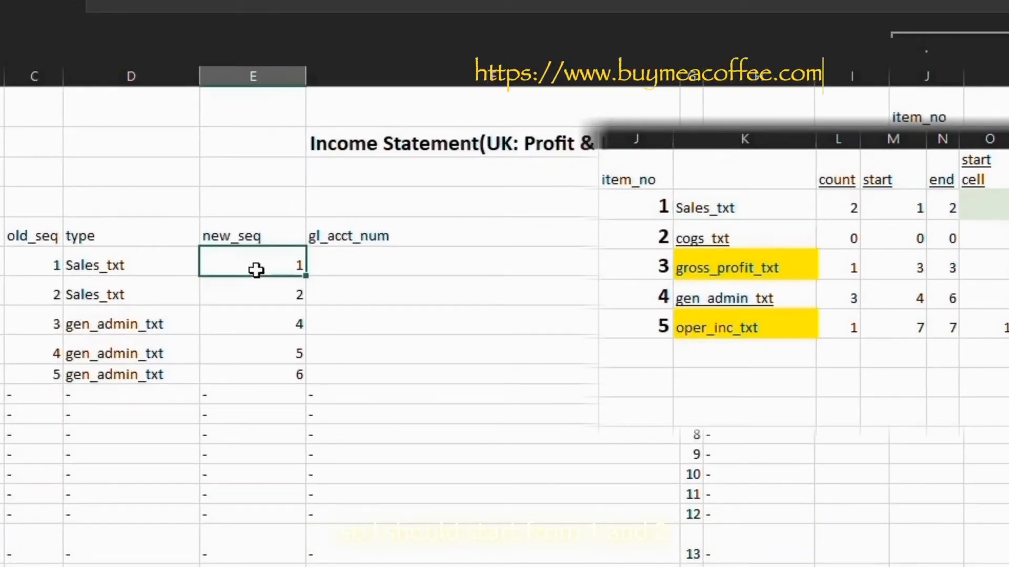
key(Left)
key(shift+Right)
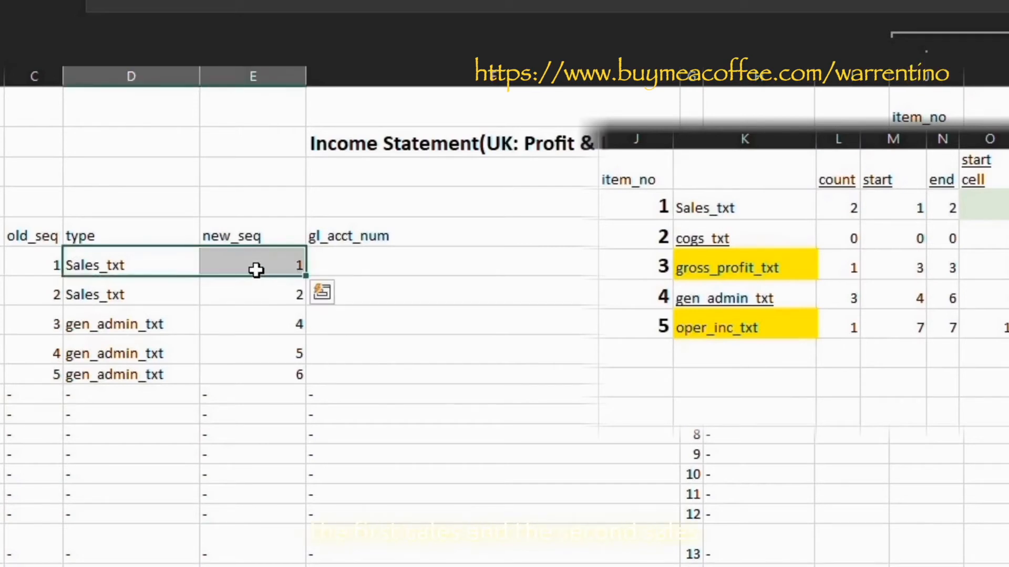
key(shift+Down)
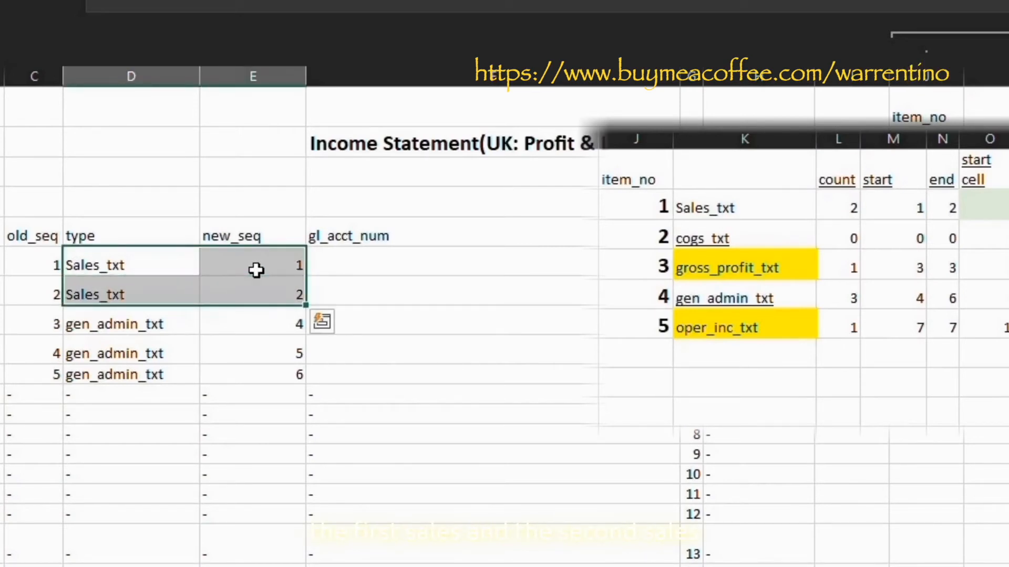
Compare the type and new_seq cells with the cogs_txt row of the account type table, ending on its count
key(Right)
key(Left)
key(Right)
key(Down)
key(Right)
key(Right)
key(Right)
key(Right)
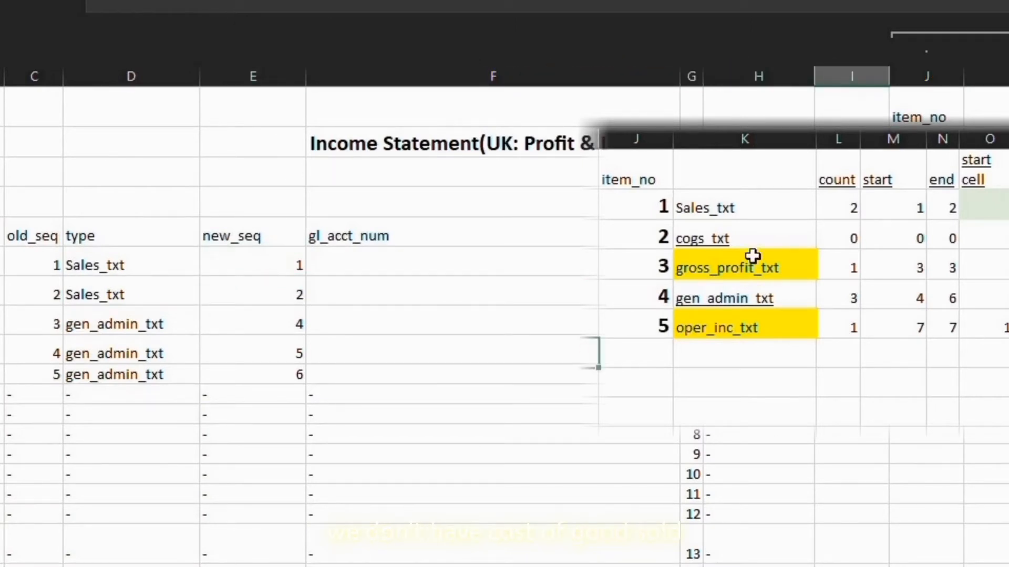
click(727, 237)
key(Right)
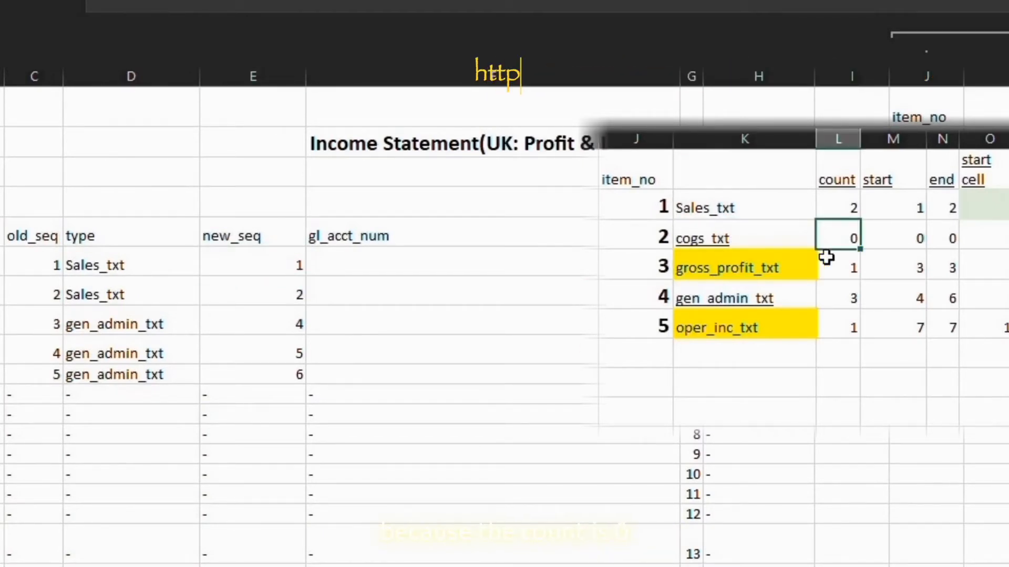
Examine the count and start values in the gross_profit_txt row of the account type table
key(Left)
key(Down)
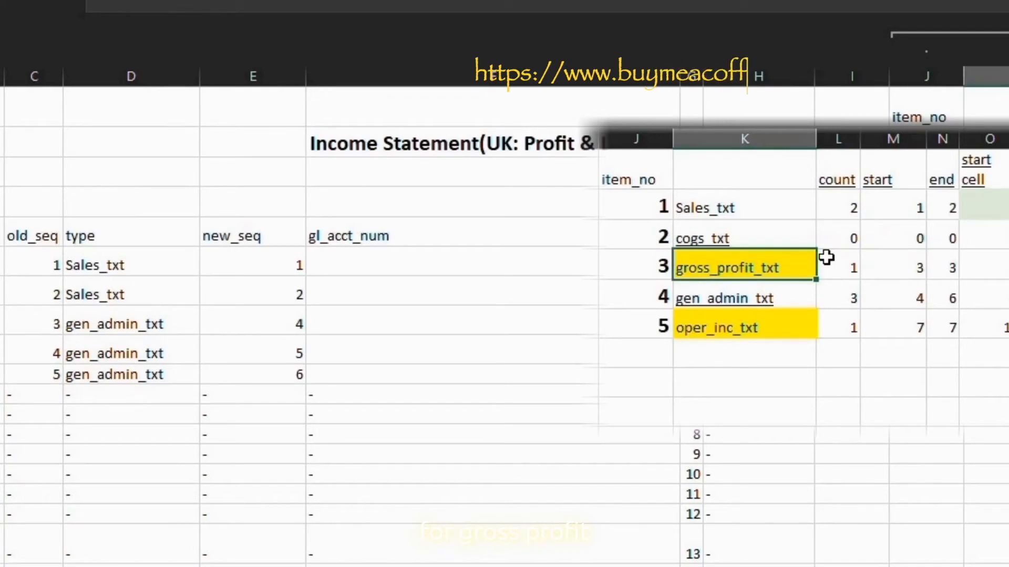
key(shift+Right)
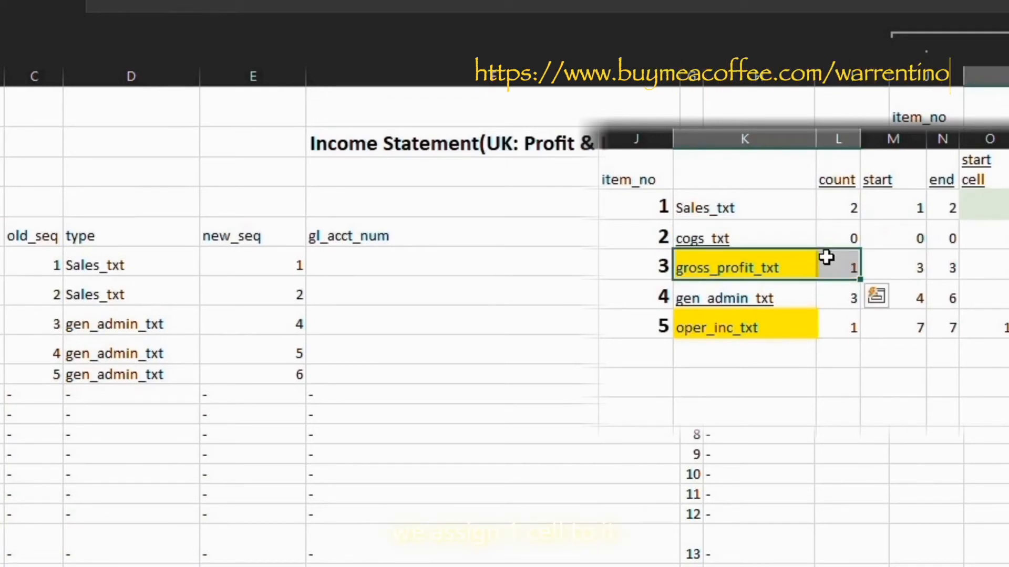
key(shift+Right)
click(826, 257)
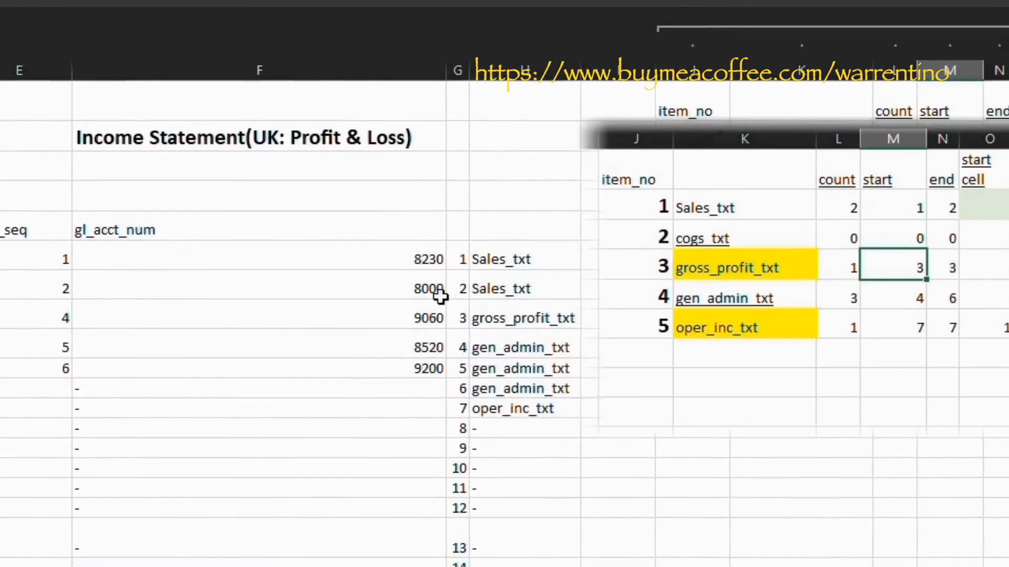
Examine the numbered account type list in columns G and H, selecting the two Sales_txt rows and gross_profit_txt
key(Left)
key(Left)
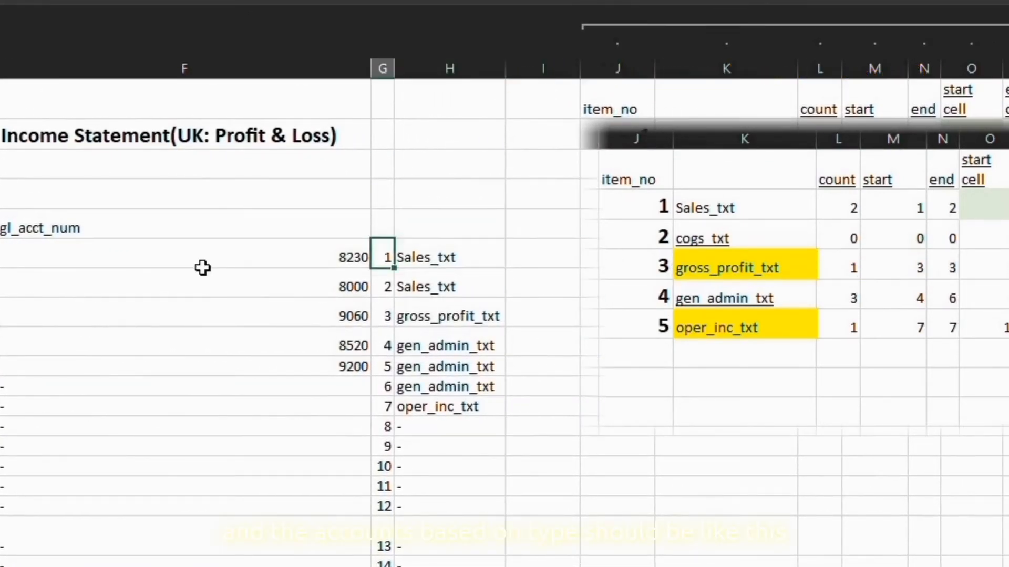
key(shift+Right)
key(shift+Down)
key(shift+Down)
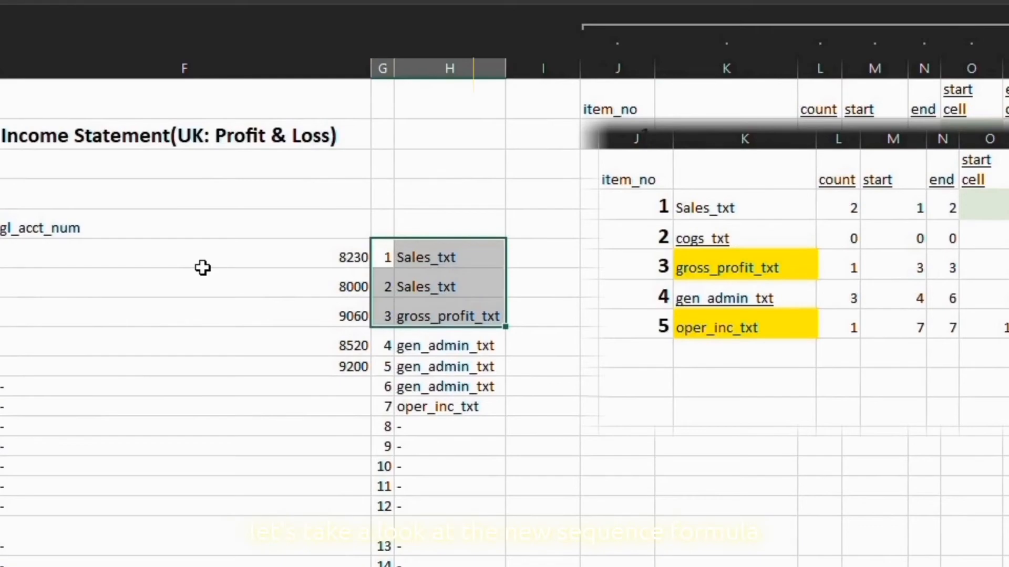
key(Down)
key(Down)
key(shift+Right)
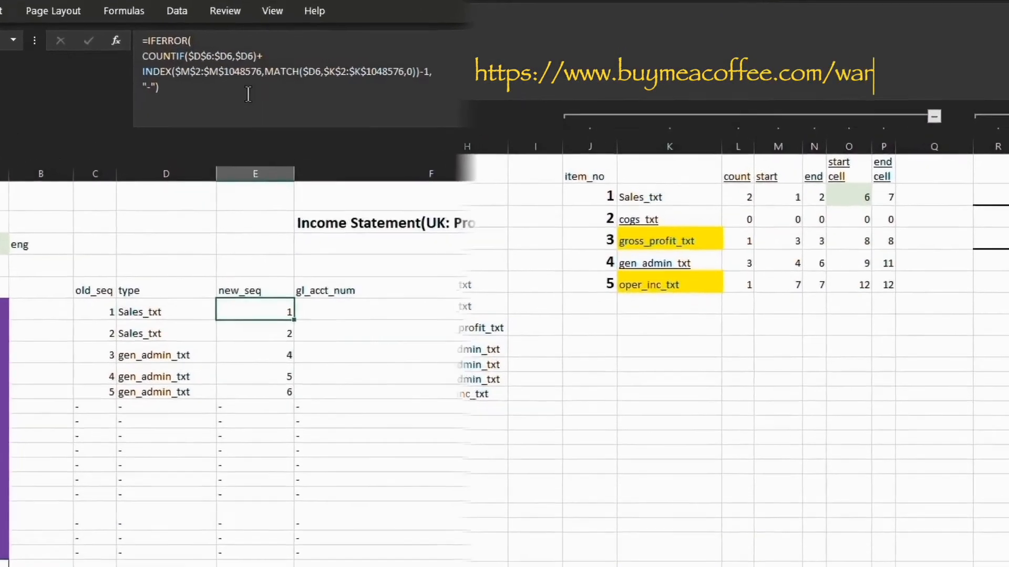
Inspect the new_seq formulas for the two Sales_txt rows in E6 and E7, tracing the COUNTIF and INDEX parts
click(248, 95)
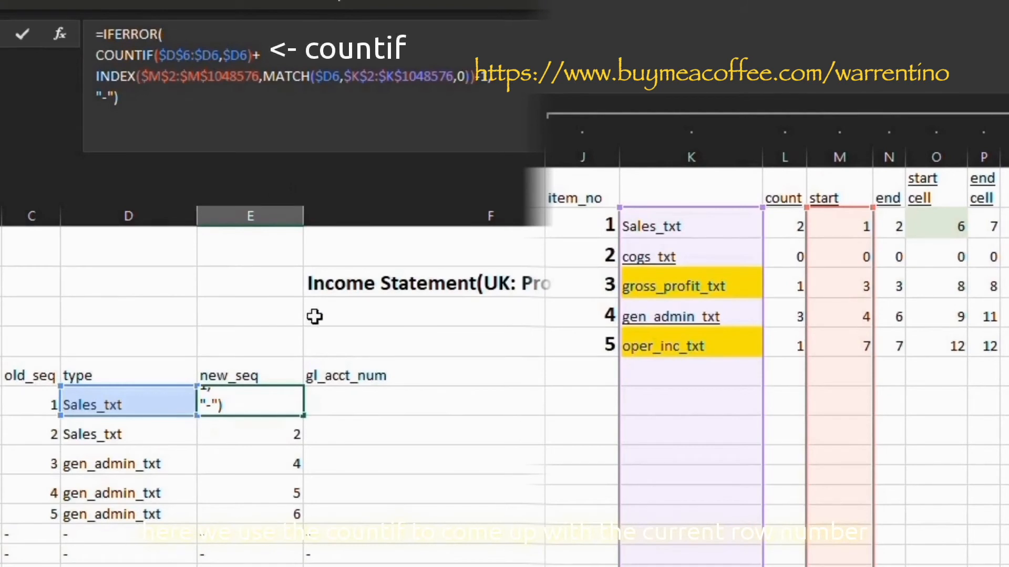
key(Escape)
key(Left)
key(Right)
key(Down)
key(Up)
key(Up)
key(Down)
click(171, 76)
key(Right)
key(Right)
key(Right)
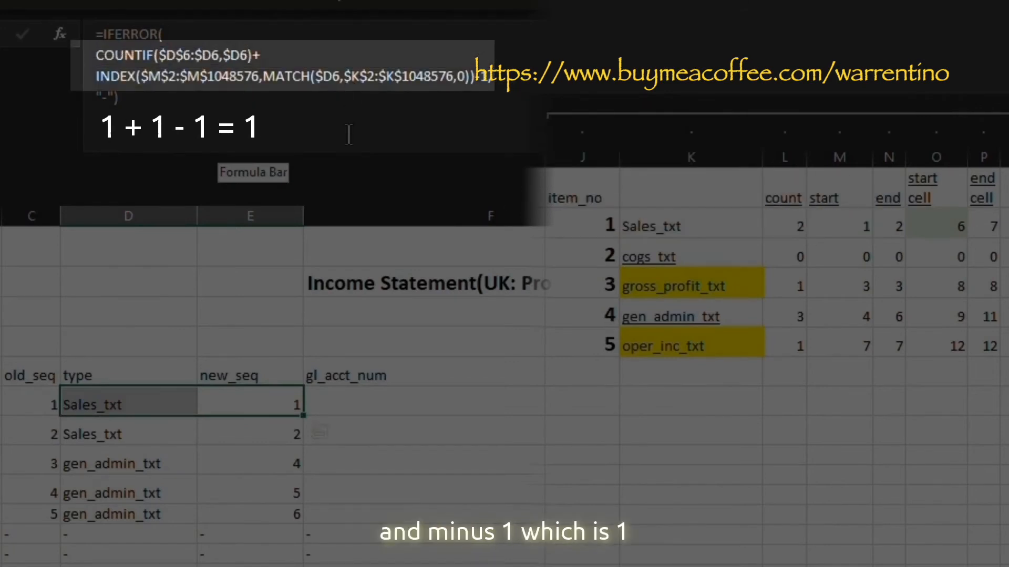
key(Down)
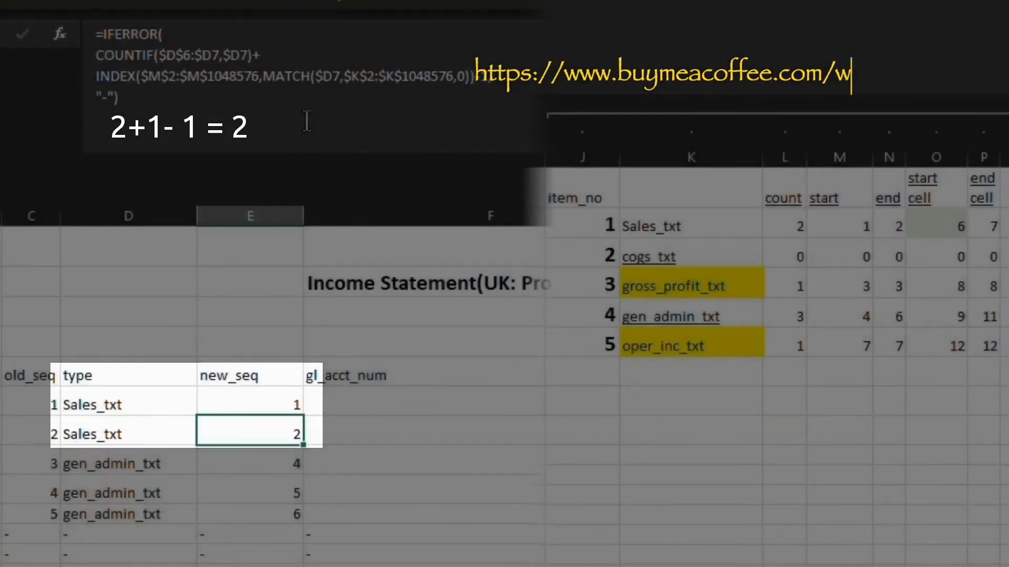
Examine the gl_acct_num column from its header in F5 to the first account number in F6
key(Up)
key(Up)
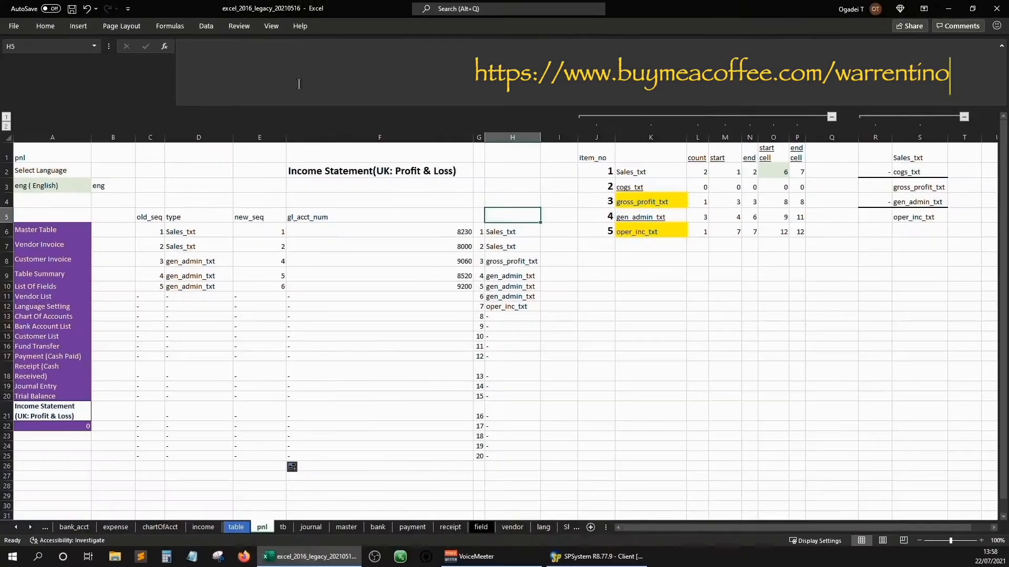
key(Right)
key(Up)
key(Right)
key(shift+Down)
key(shift+Down)
key(Down)
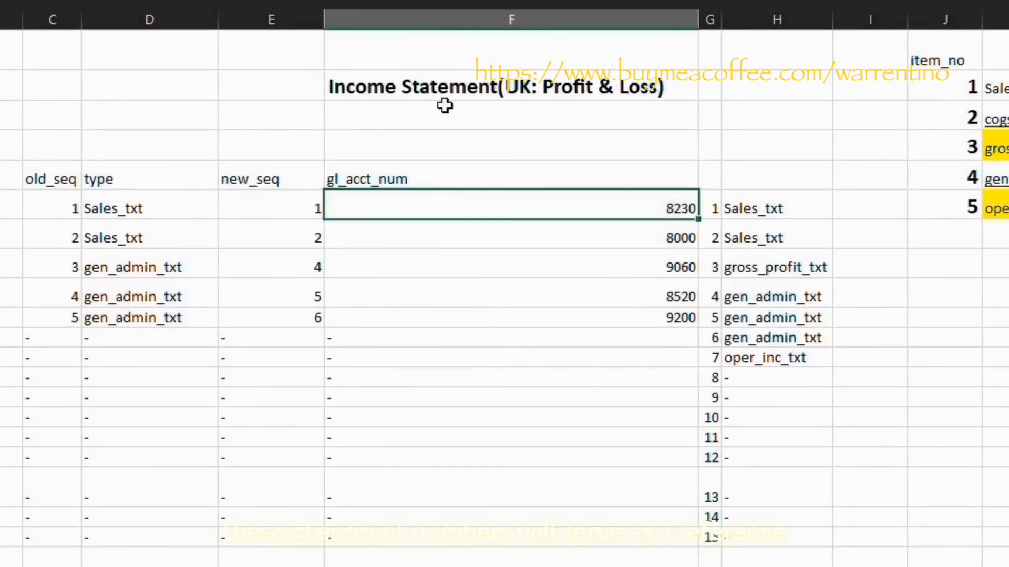
Try an account description for 8230 in I6, beside the first Sales_txt entry
key(shift+Right)
key(shift+Right)
key(Right)
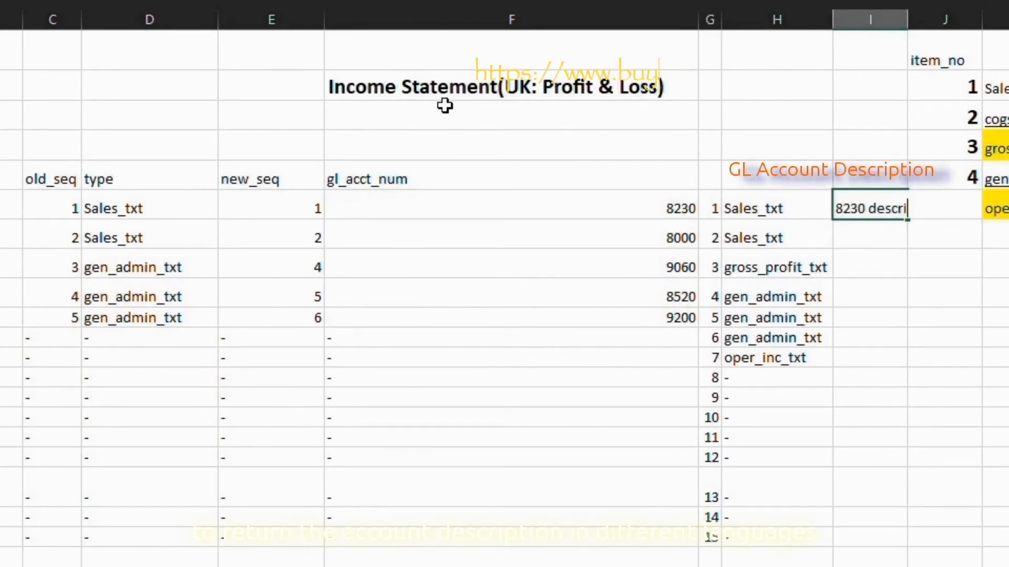
key(Escape)
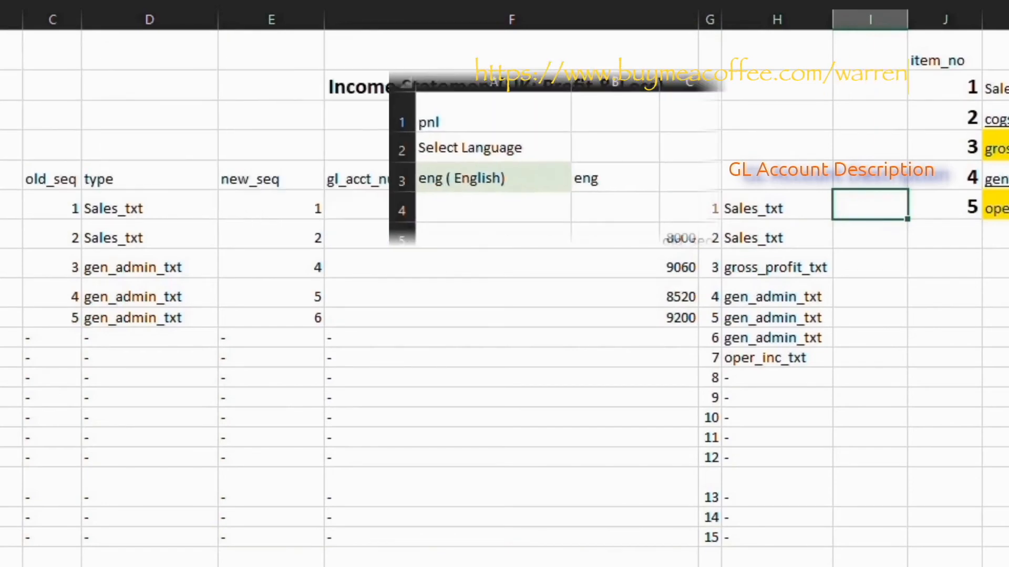
Inspect the gl_acct_num formula in F6, including its INDEX target column on the tb sheet and its old_seq lookup value
key(Left)
key(Left)
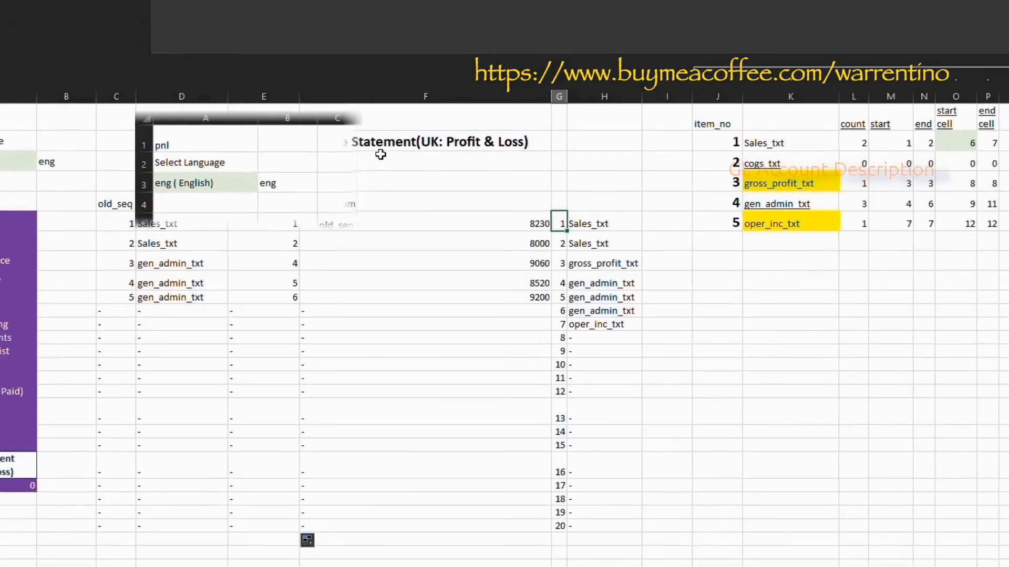
key(Left)
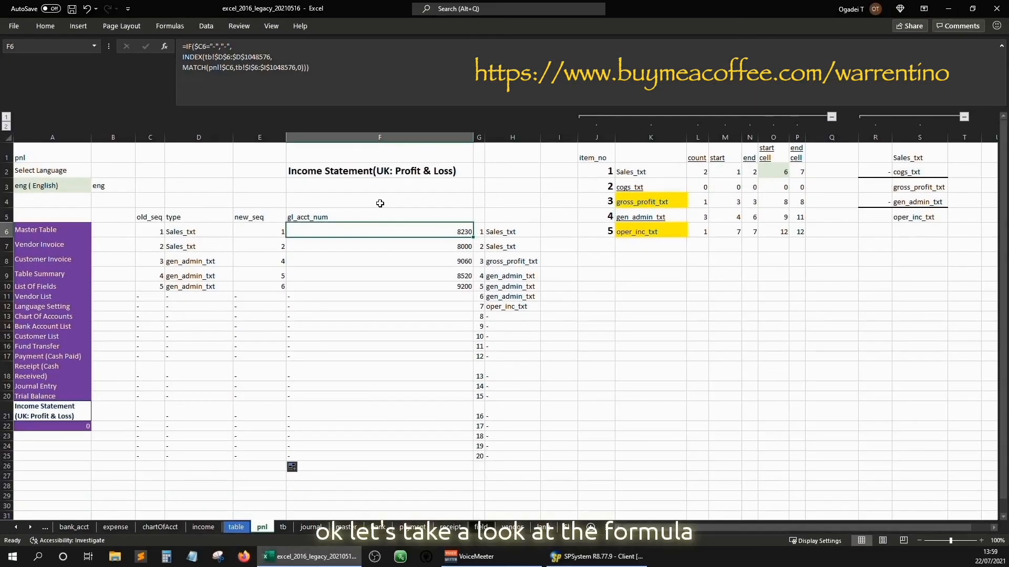
double_click(379, 228)
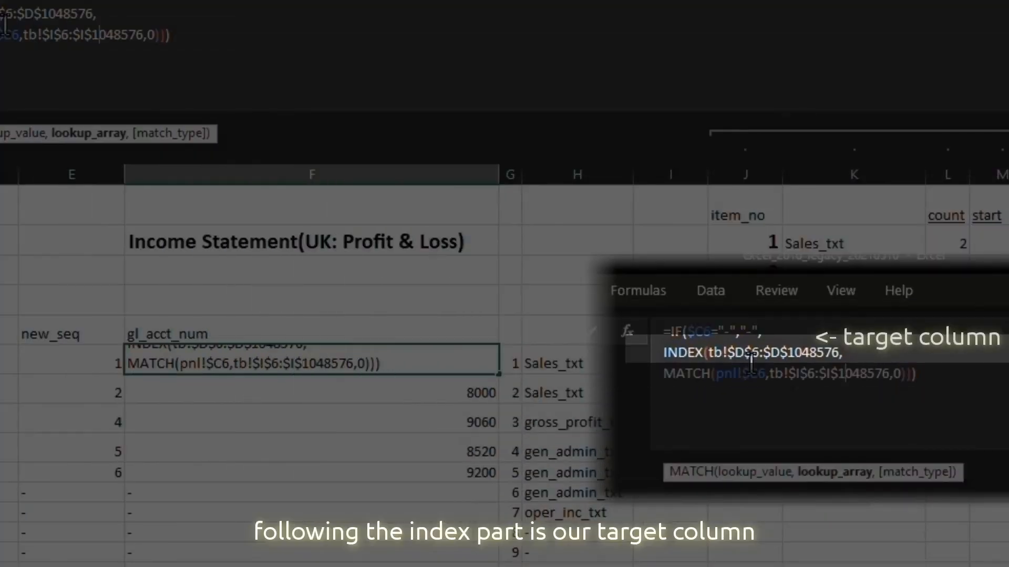
key(Escape)
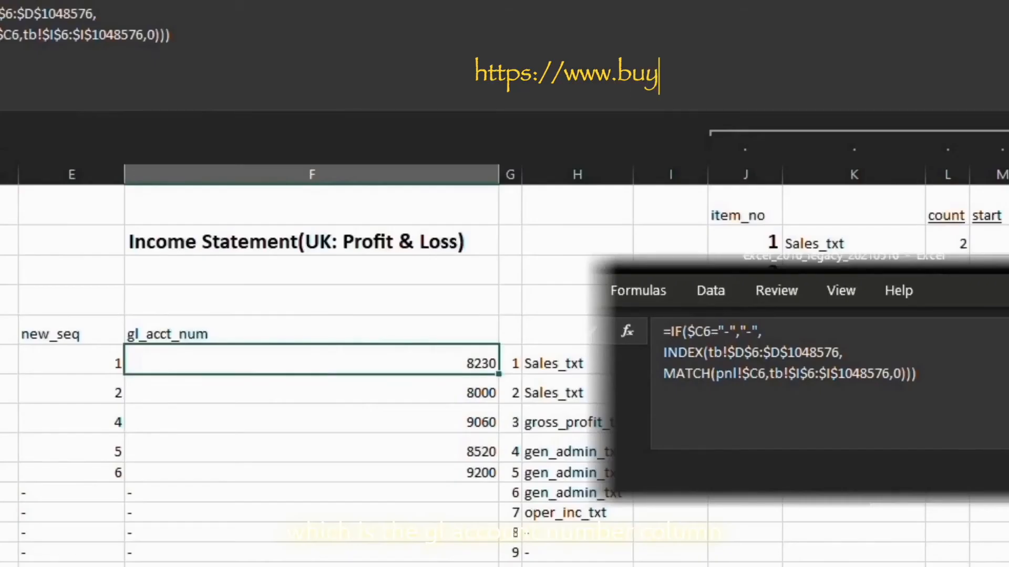
key(ctrl+Page_Up)
click(210, 309)
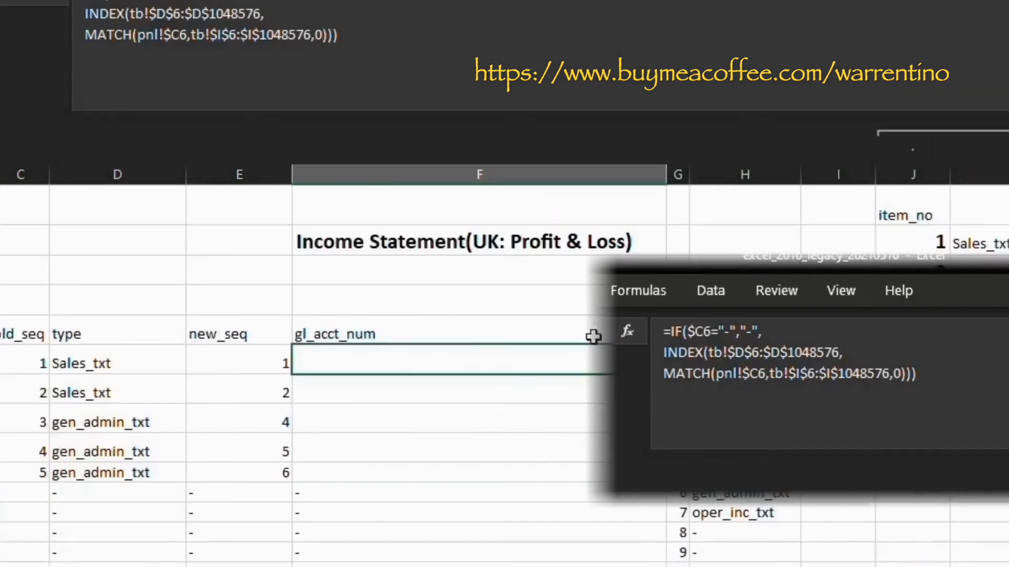
click(349, 53)
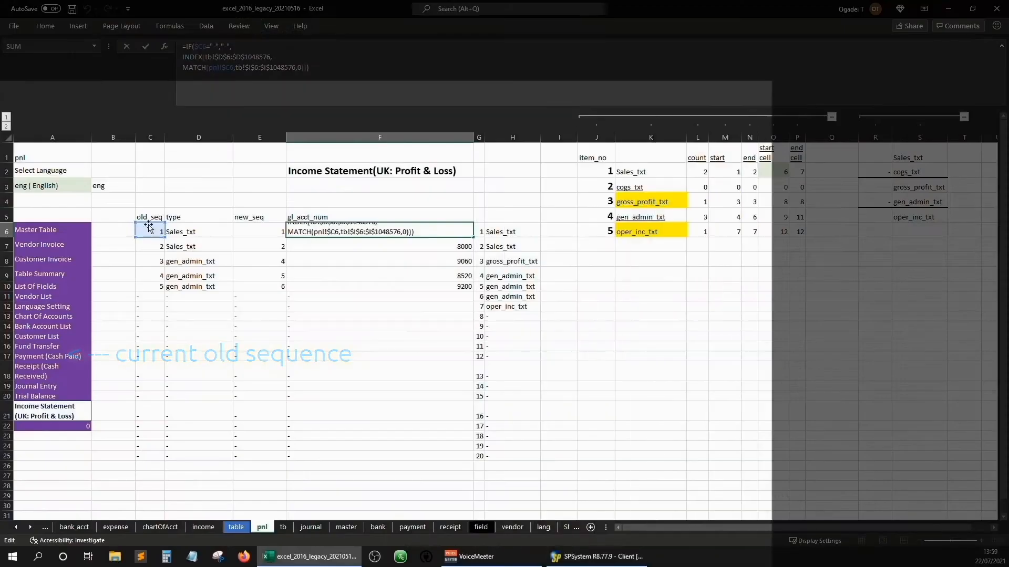
key(Escape)
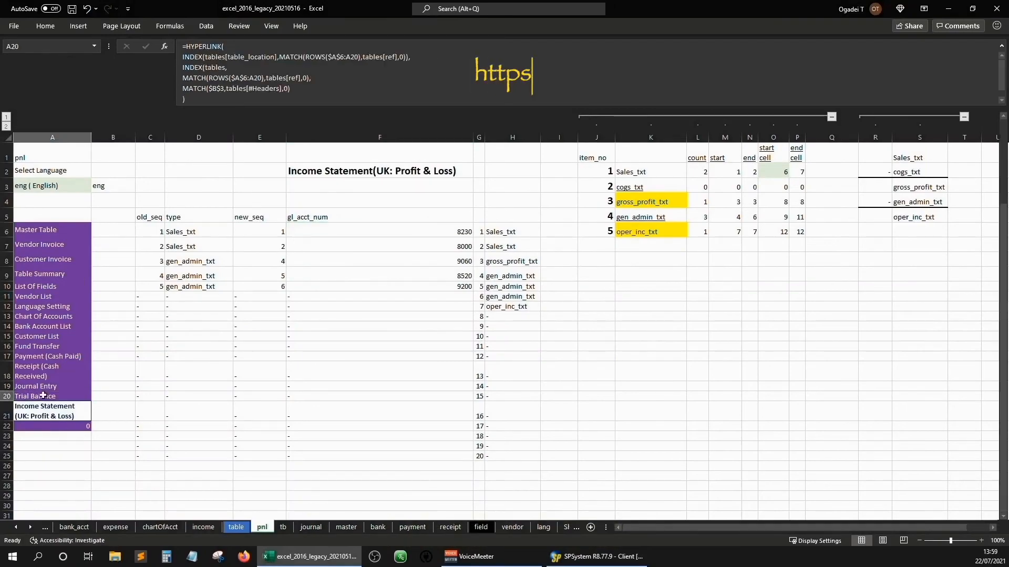
Examine the inc_stmt_seq column on the tb trial balance sheet
key(ctrl+Page_Down)
click(494, 206)
key(Down)
key(Down)
key(Down)
key(Up)
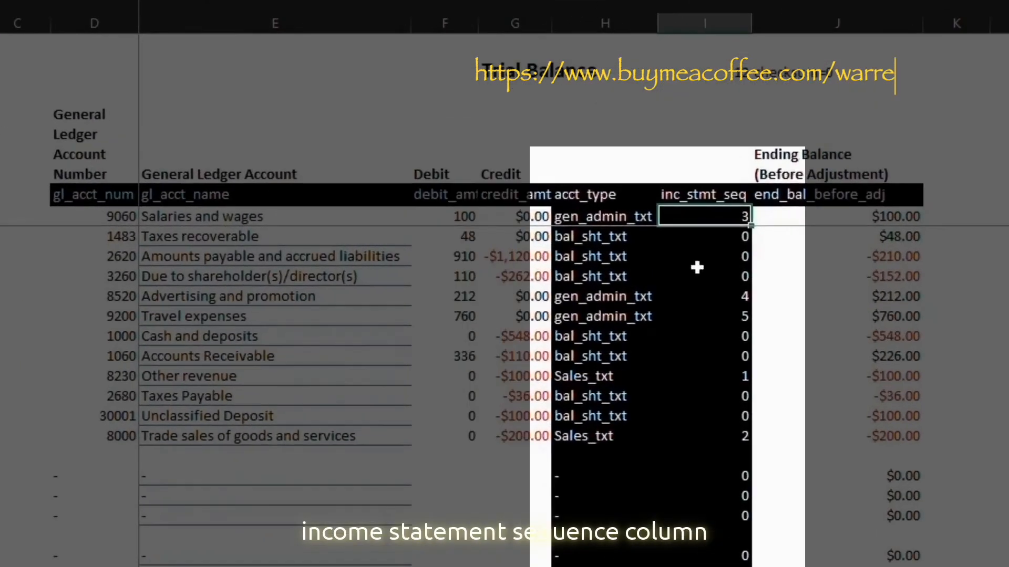
scroll(697, 268, down, 2)
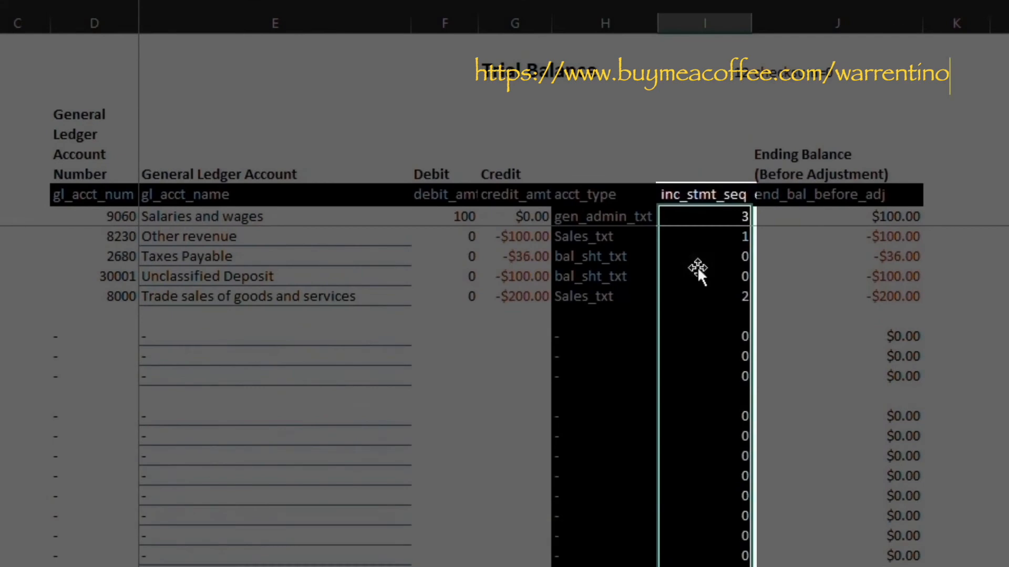
scroll(698, 267, up, 2)
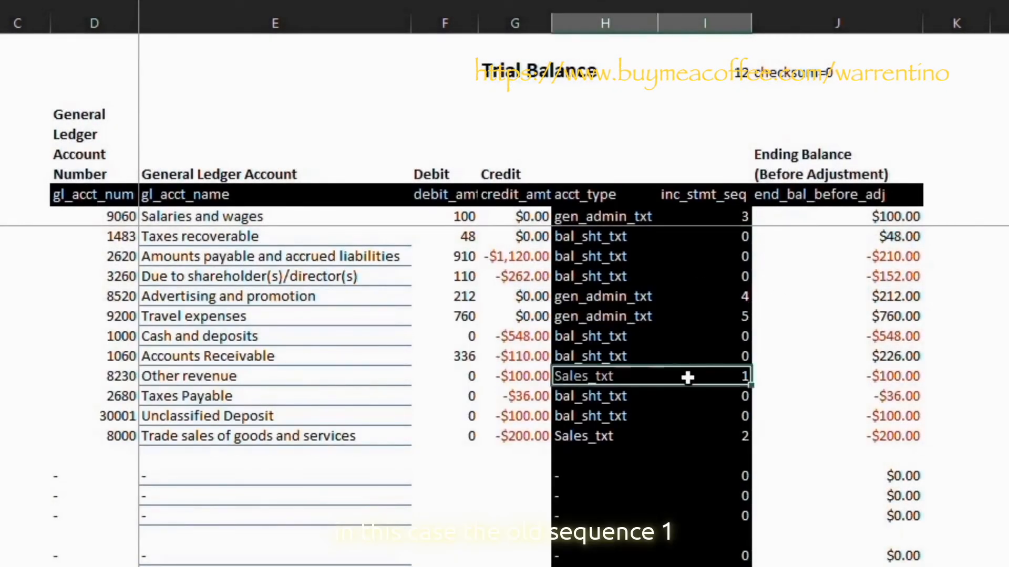
Select the Other revenue row of the trial balance from inc_stmt_seq back to gl_acct_num
key(shift+Left)
key(shift+Left)
key(shift+Left)
key(shift+Left)
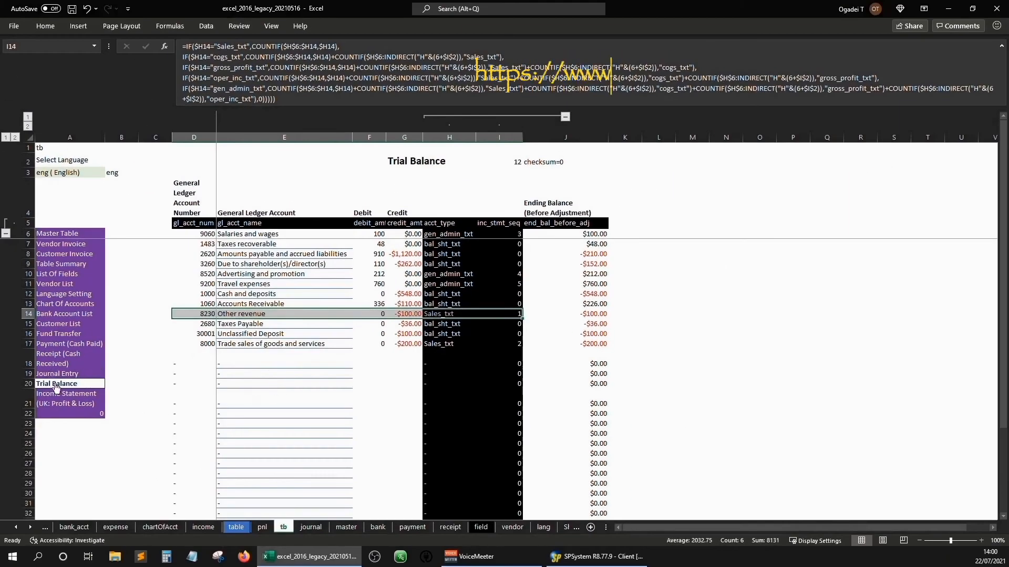
Return to the pnl income statement sheet and check the account numbers down the gl_acct_num column
click(60, 395)
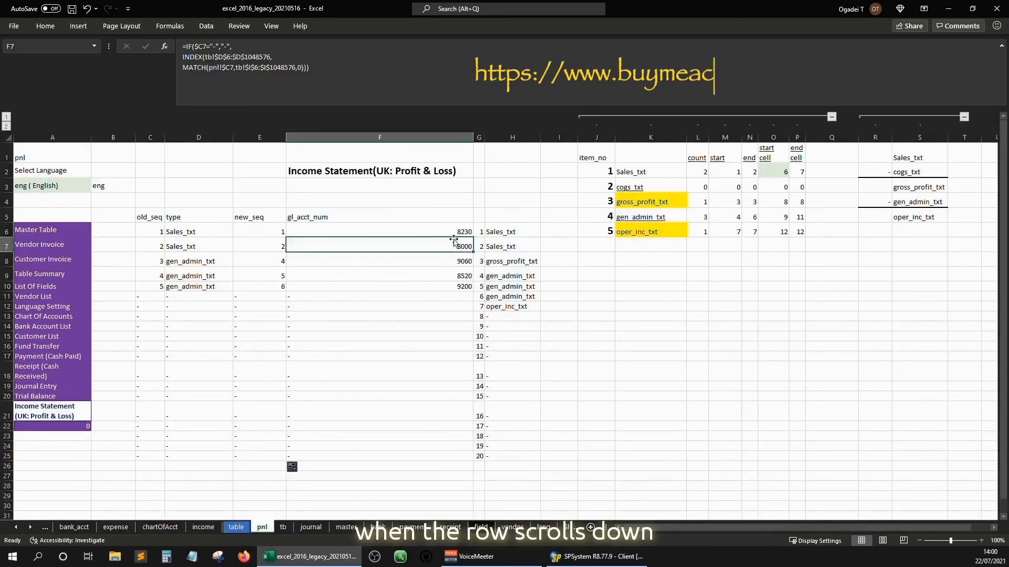
key(Down)
key(Down)
key(Down)
key(Down)
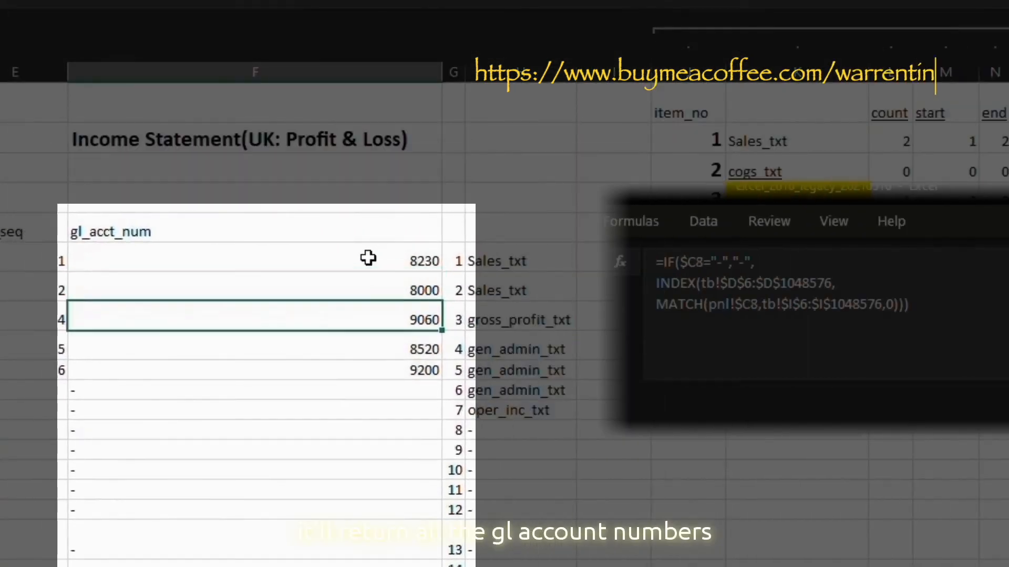
key(Up)
key(Up)
key(Up)
Compare the gl_acct_num formulas in F6 and F7, tracing the old_seq cell each one references
key(Left)
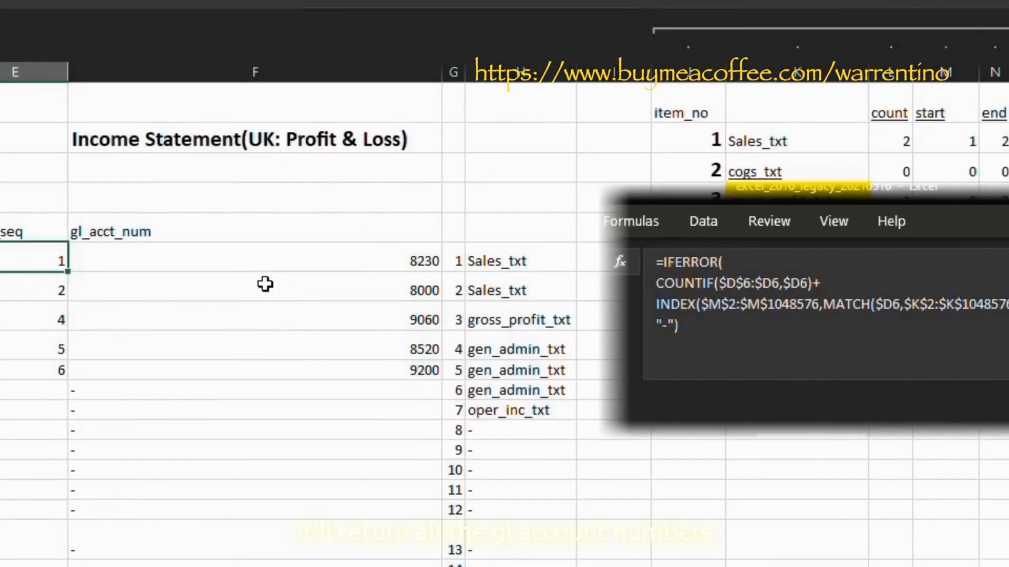
key(Right)
key(F2)
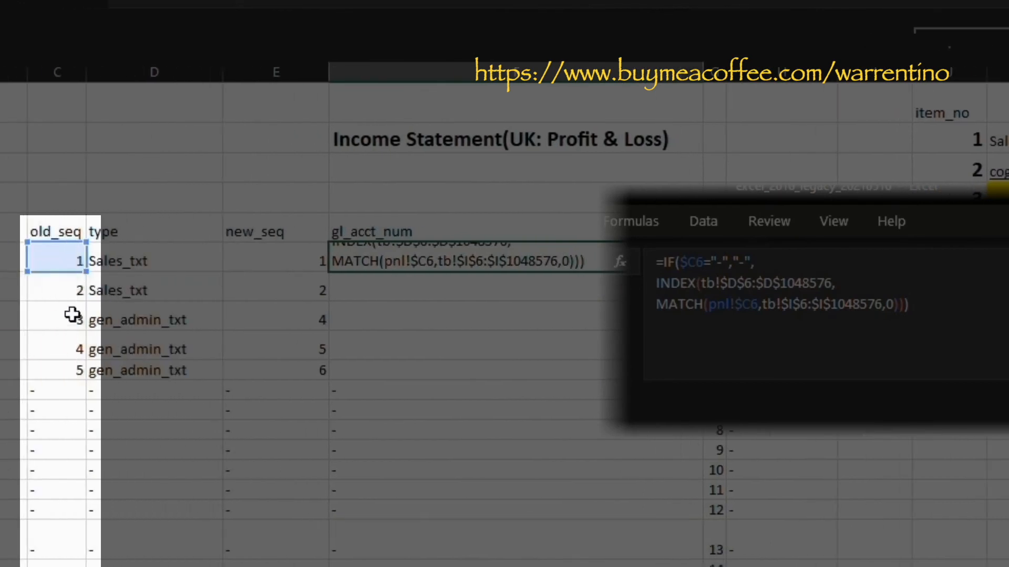
key(Return)
key(F2)
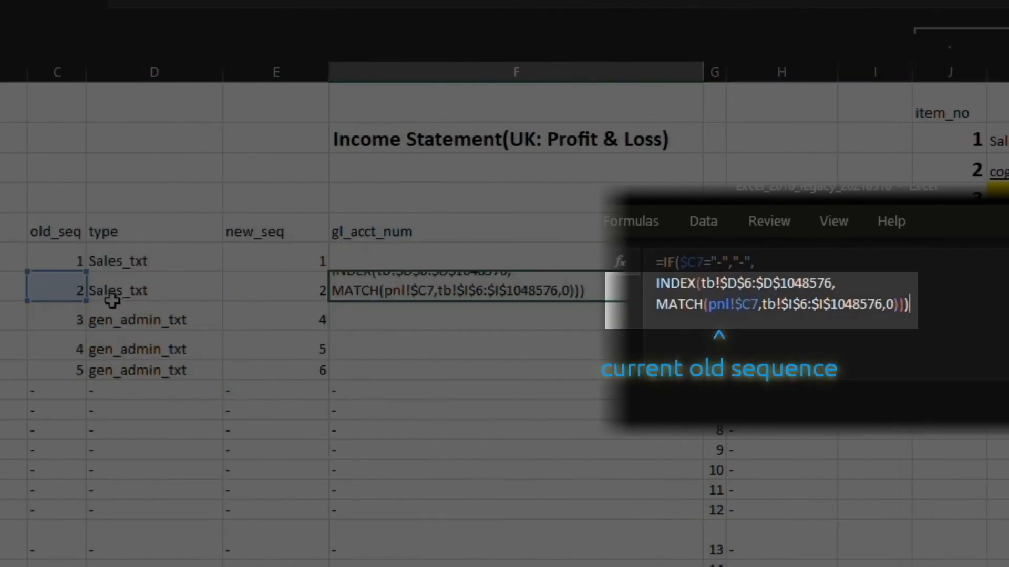
key(Escape)
key(Down)
key(Down)
key(Down)
Inspect the ROWS formulas that number the list in column G
click(825, 305)
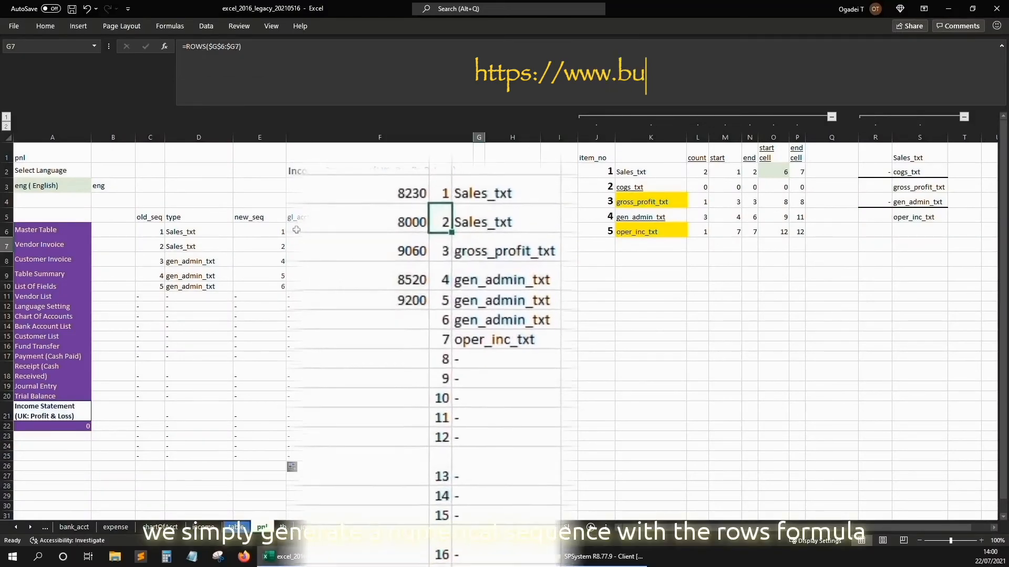
key(Down)
key(Down)
key(Up)
key(Up)
key(Up)
key(Up)
Enter the column header display_type in H5 above the account type list
key(Up)
key(Up)
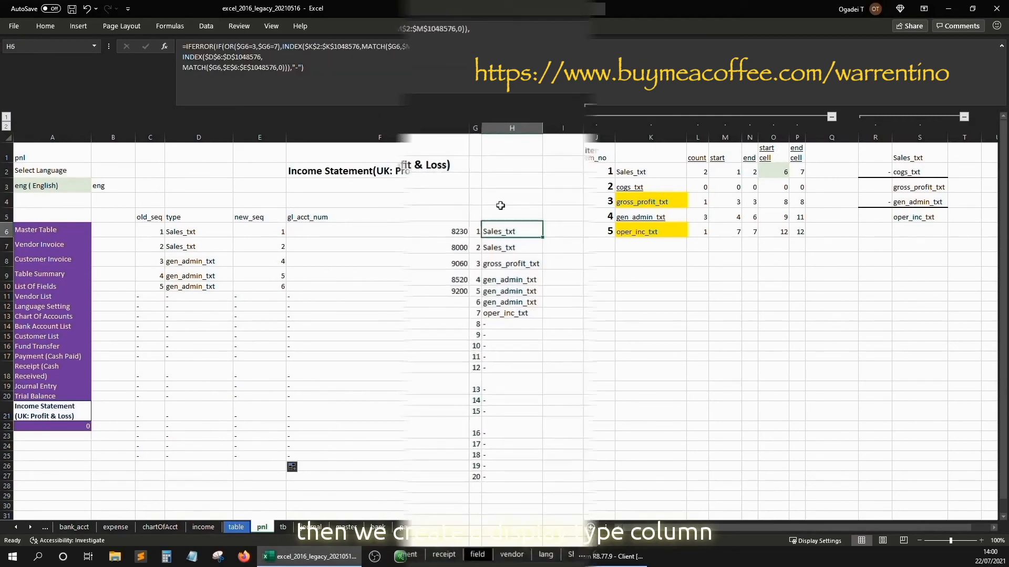
text(display_type)
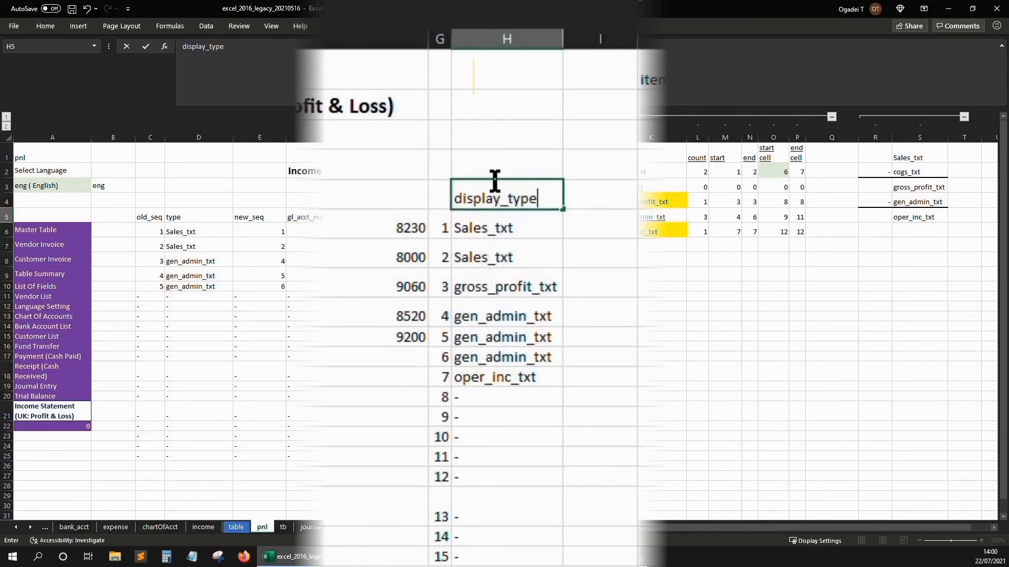
key(Return)
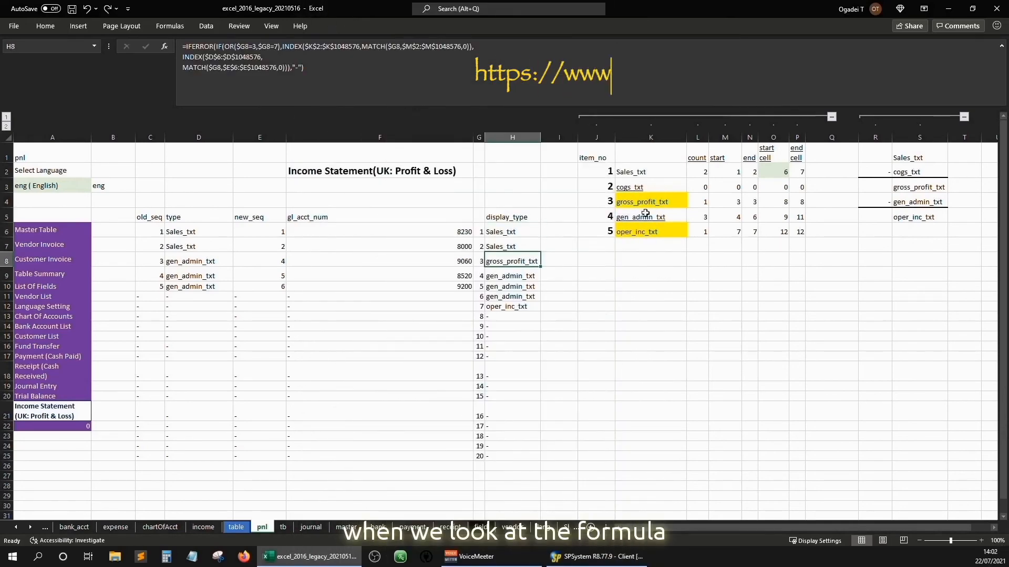
Open the display_type formula in H6 to trace its OR, INDEX and MATCH references
key(Up)
key(Up)
key(Up)
key(Up)
click(274, 47)
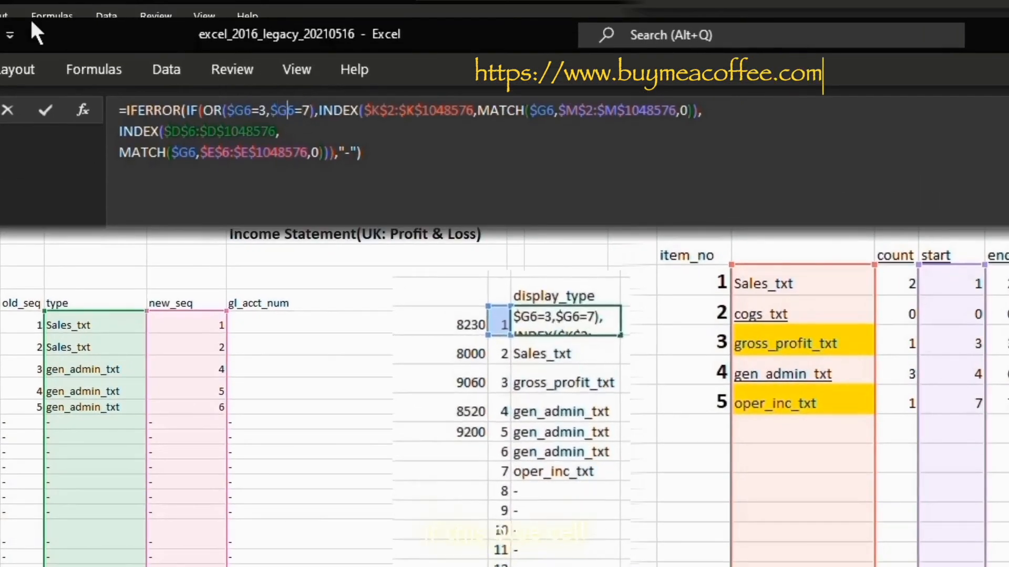